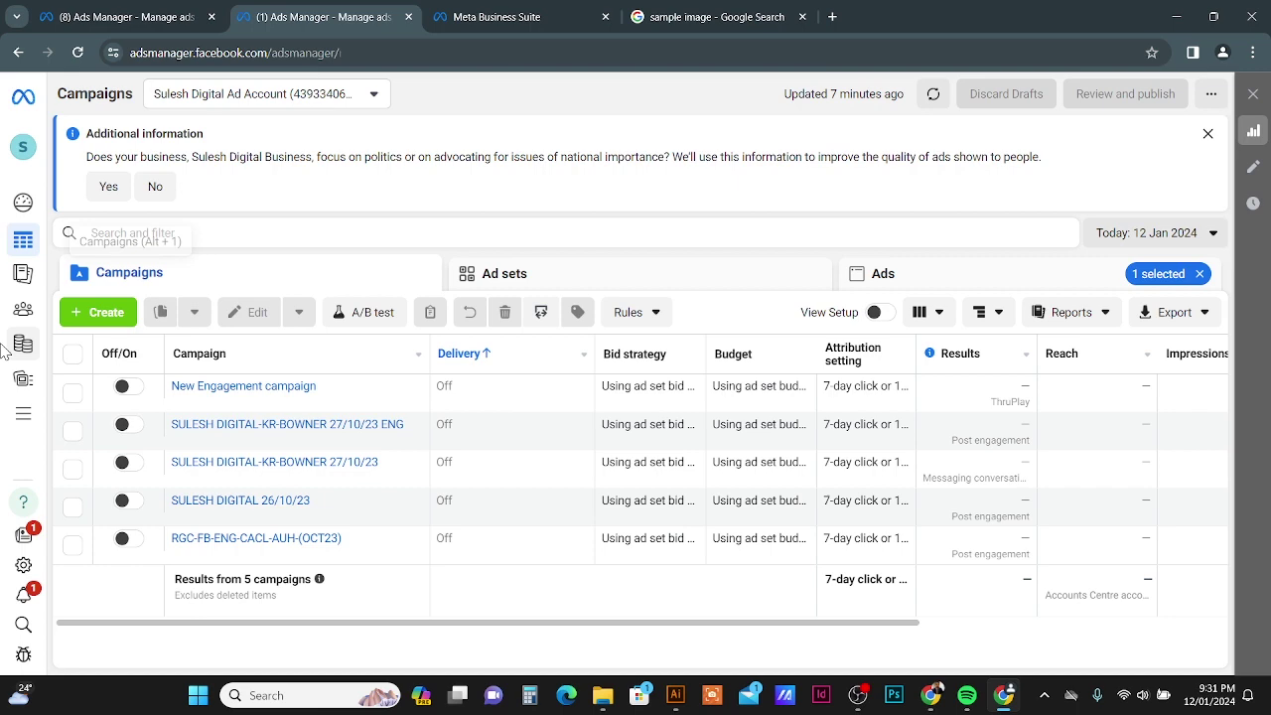
Create a new campaign with the Engagement objective
{"action": "left_click", "coordinate": [98, 312]}
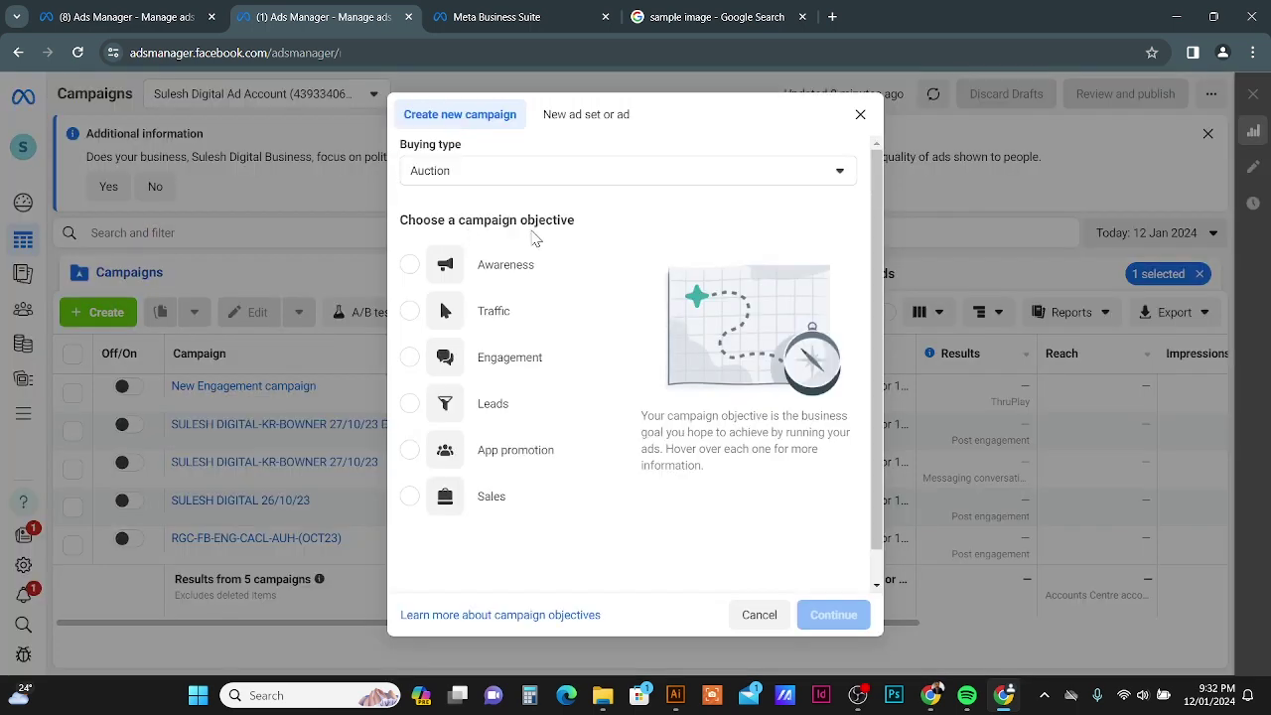
{"action": "left_click", "coordinate": [411, 360]}
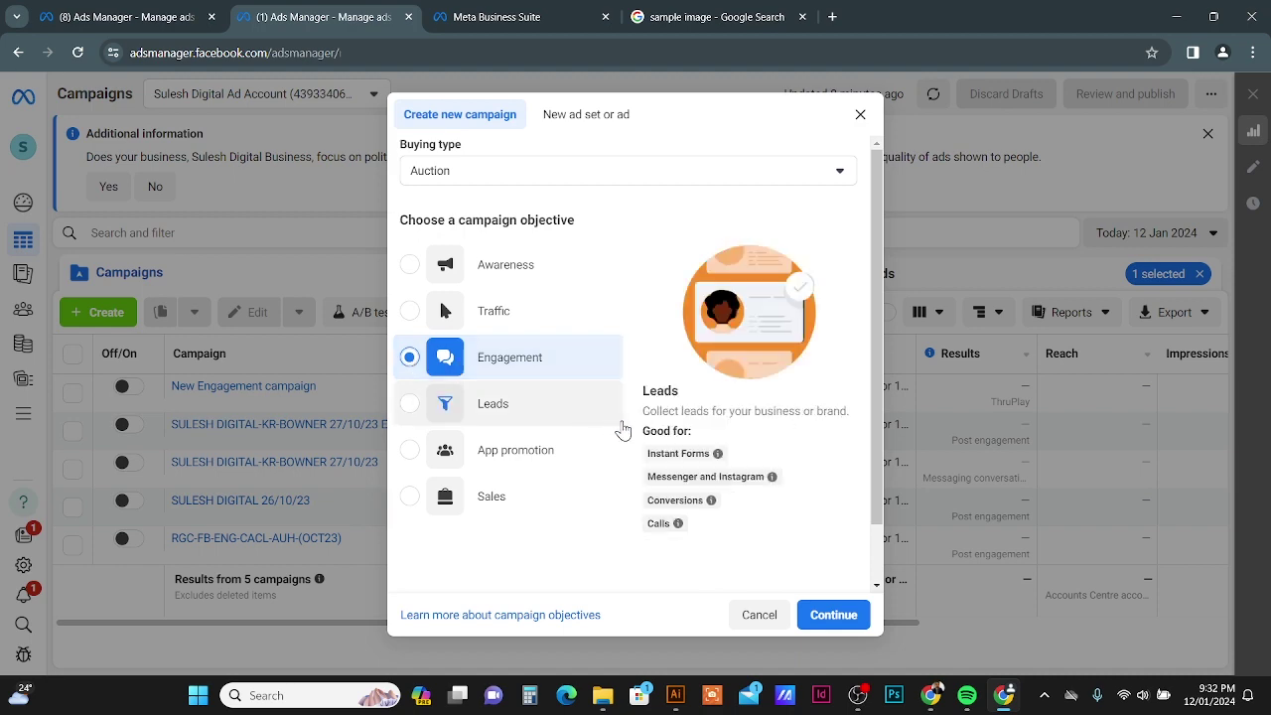
{"action": "left_click", "coordinate": [831, 613]}
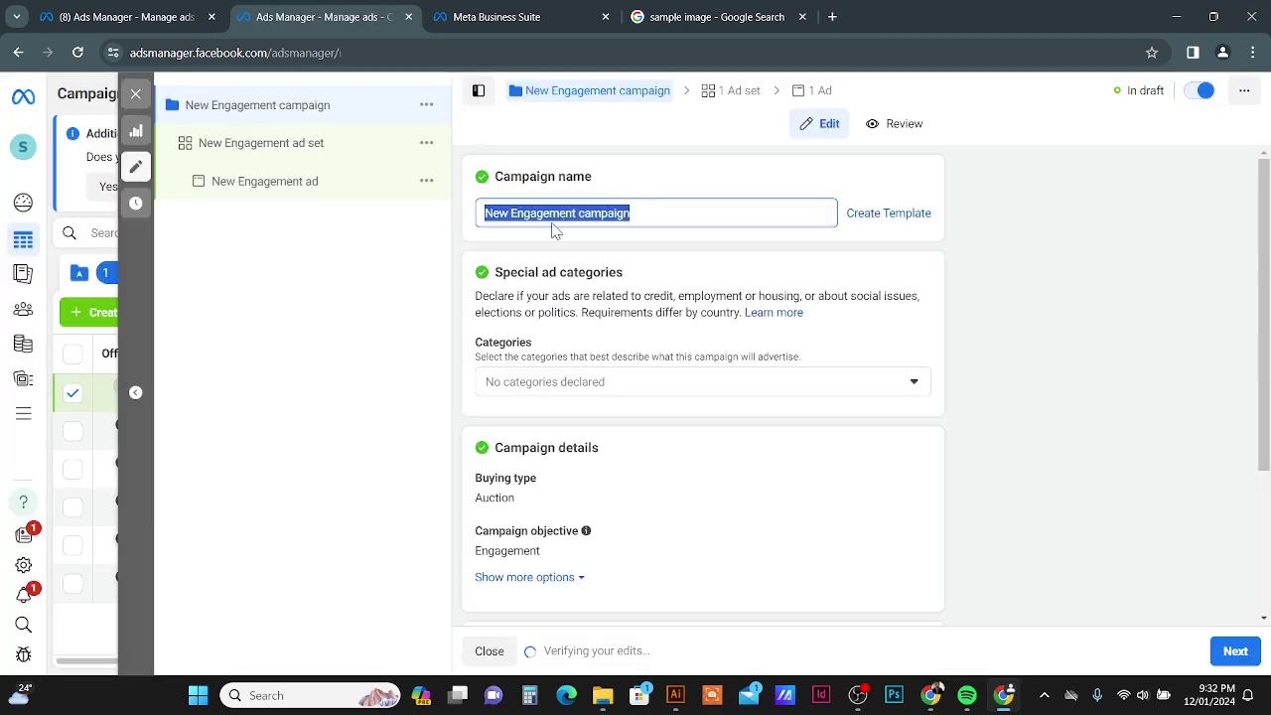
Rename the campaign to FB-PAGE-LIKE
{"action": "key", "text": "BackSpace"}
{"action": "type", "text": "FB-PAGE-LIKE"}
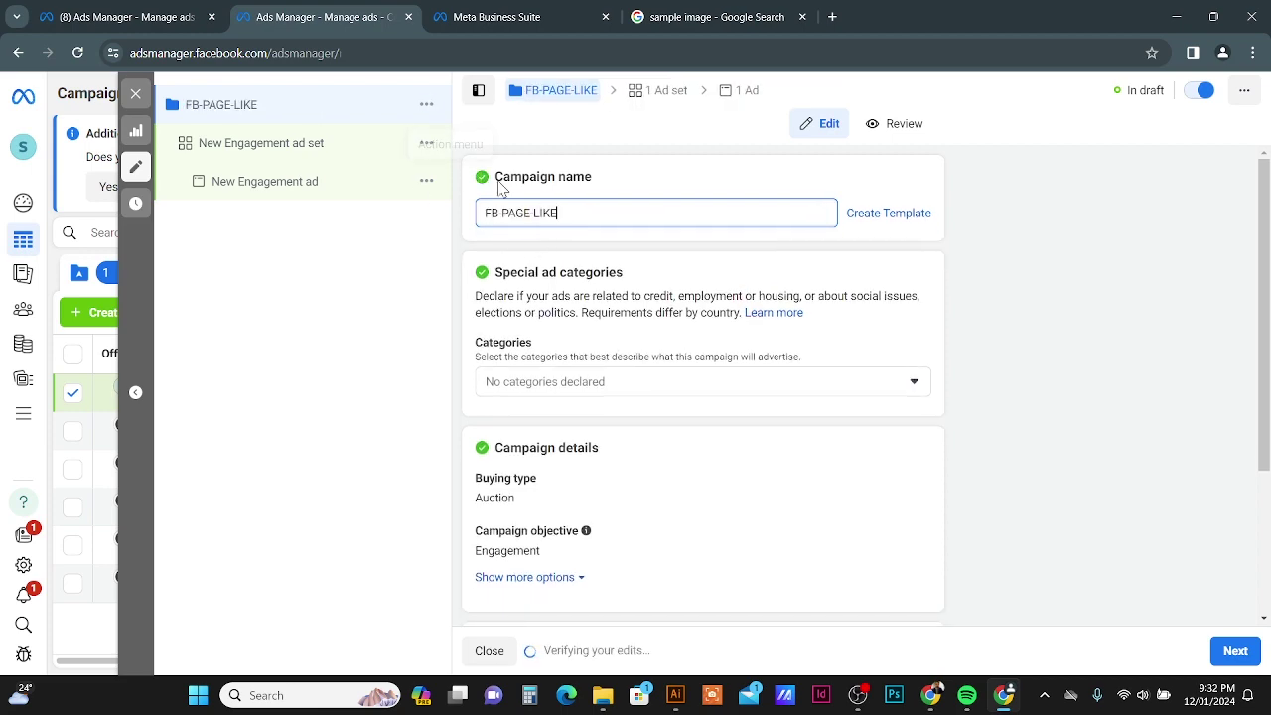
{"action": "left_click", "coordinate": [729, 159]}
{"action": "scroll", "coordinate": [683, 412], "scroll_direction": "down", "scroll_amount": 2}
{"action": "scroll", "coordinate": [682, 412], "scroll_direction": "down", "scroll_amount": 1}
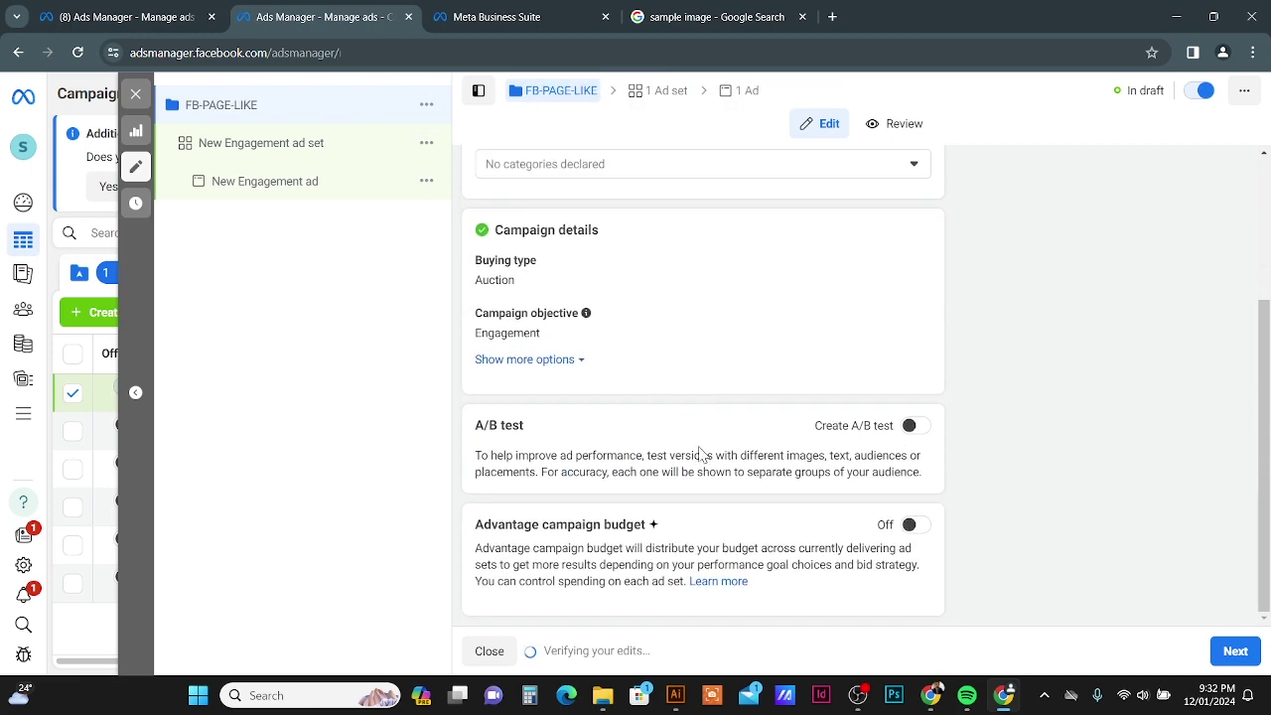
Name the ad set FB-PAGE-LIKE and set Facebook Page as its conversion location
{"action": "left_click", "coordinate": [1235, 653]}
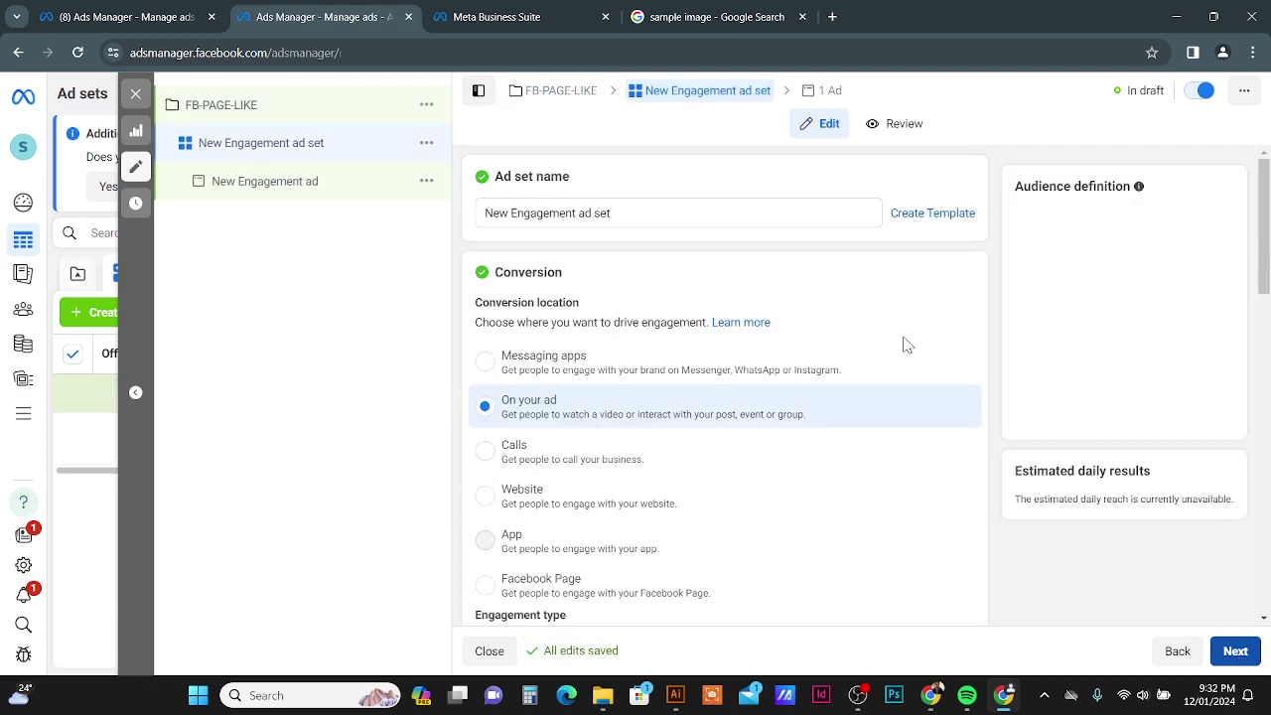
{"action": "left_click_drag", "start_coordinate": [657, 213], "coordinate": [361, 212]}
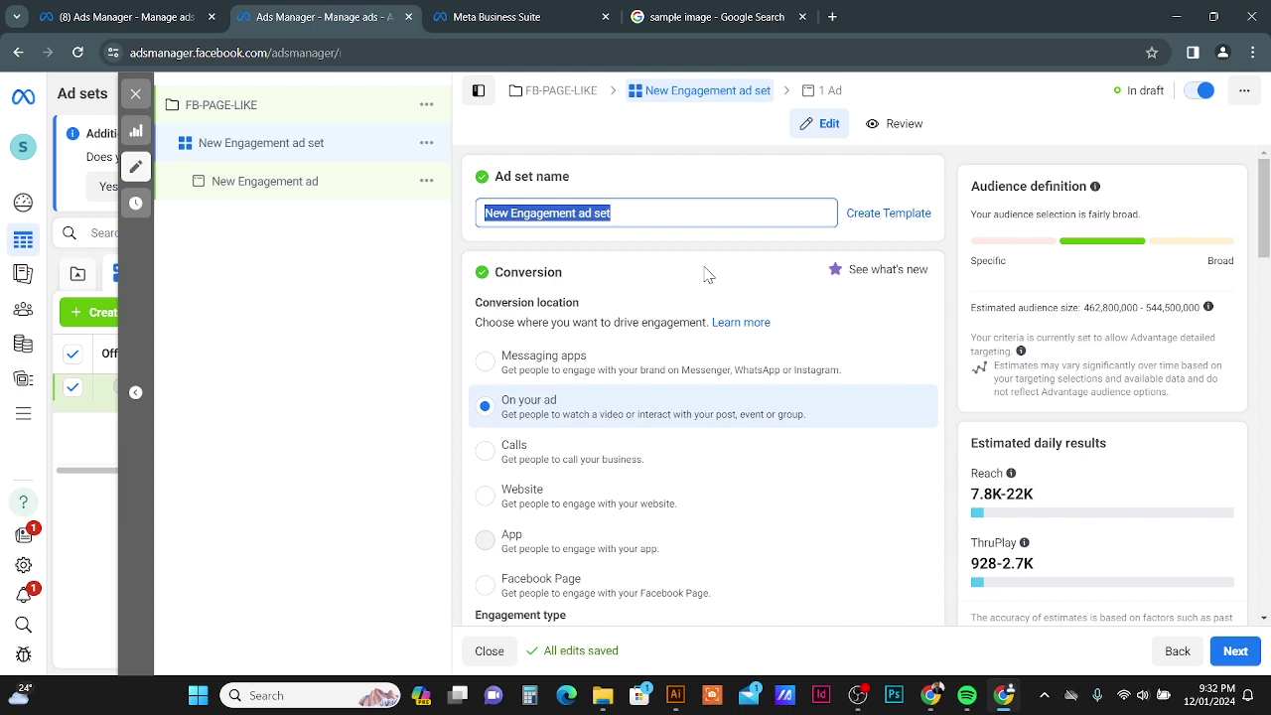
{"action": "type", "text": "FB-PAGE-LIKE"}
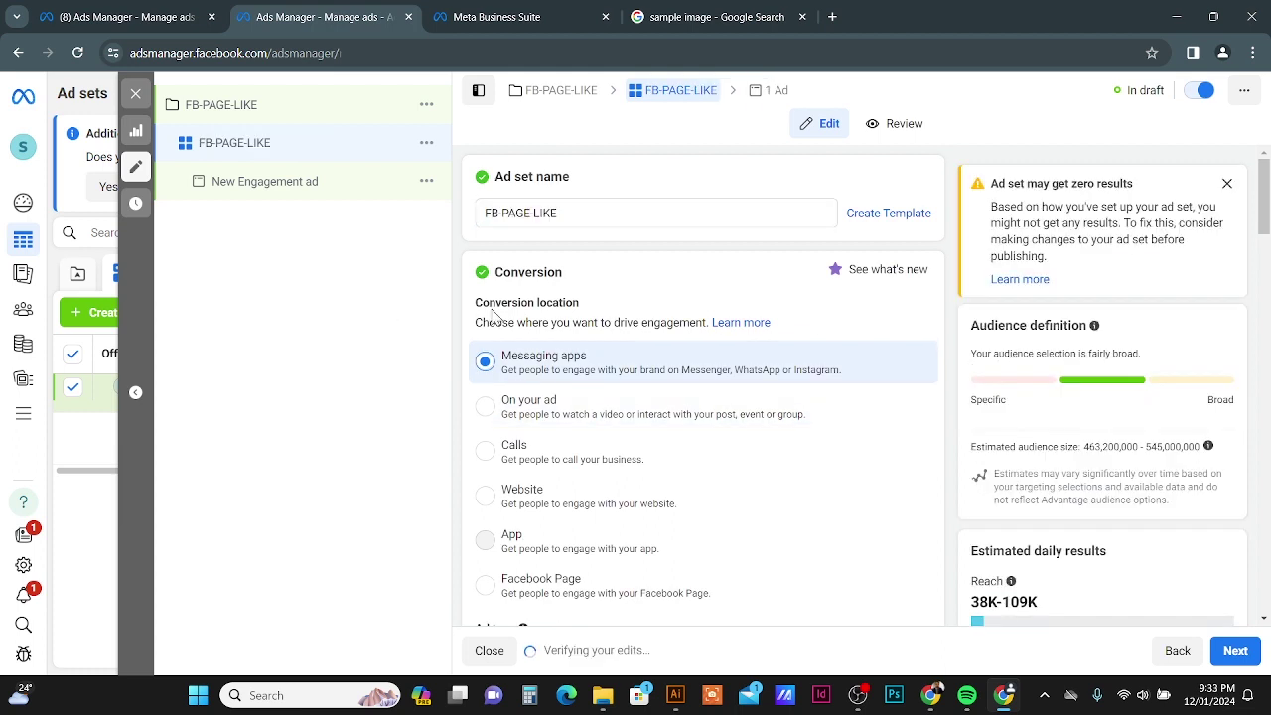
{"action": "left_click", "coordinate": [485, 584]}
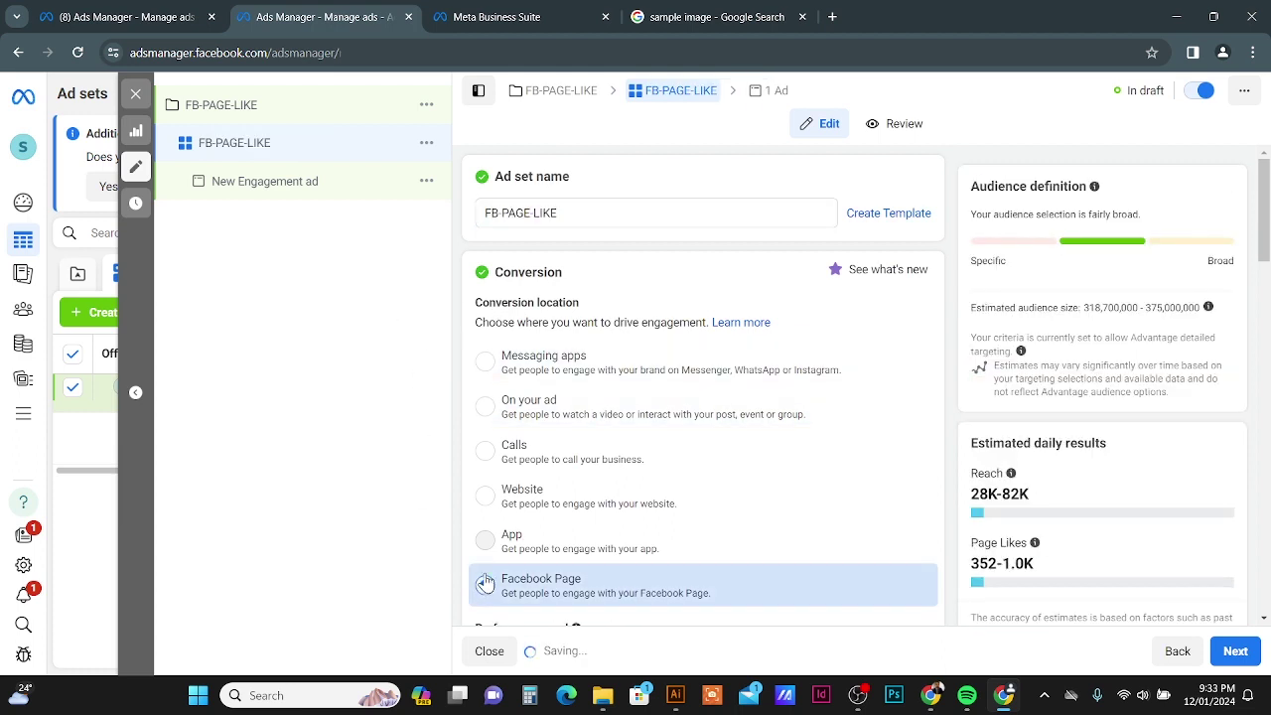
{"action": "scroll", "coordinate": [630, 335], "scroll_direction": "down", "scroll_amount": 4}
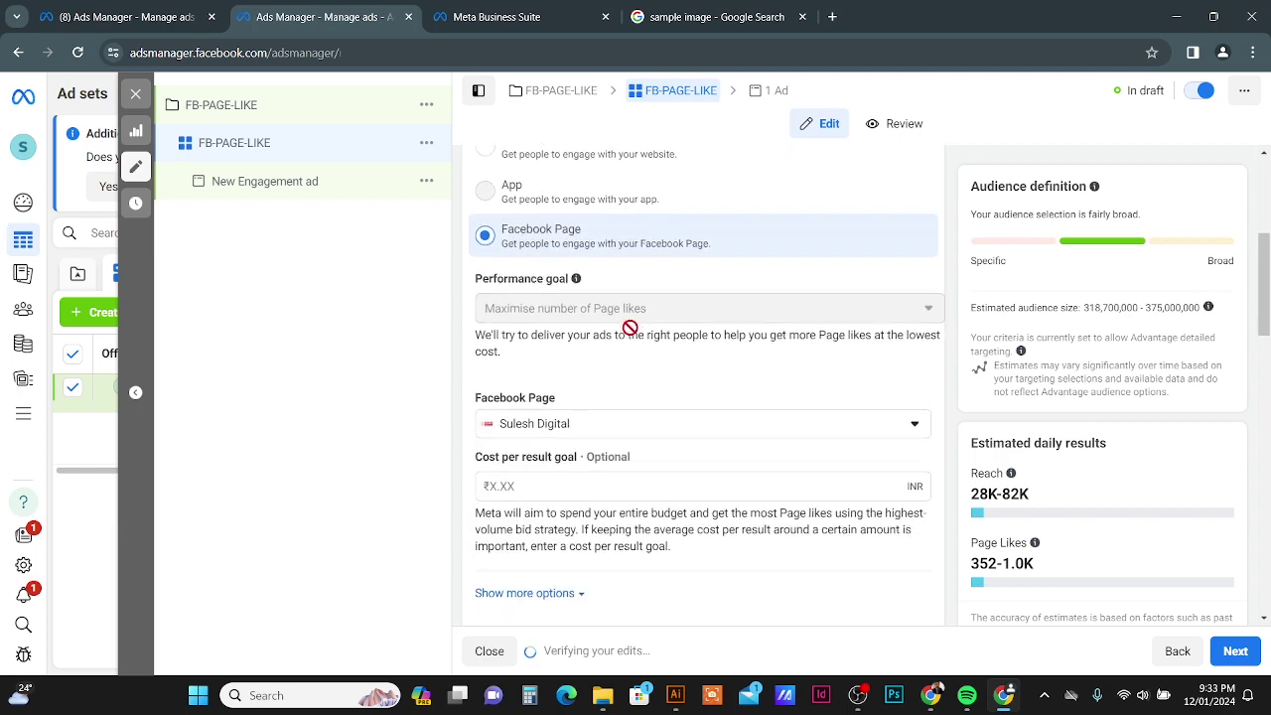
Set the ad set's daily budget to ₹100
{"action": "scroll", "coordinate": [630, 328], "scroll_direction": "down", "scroll_amount": 3}
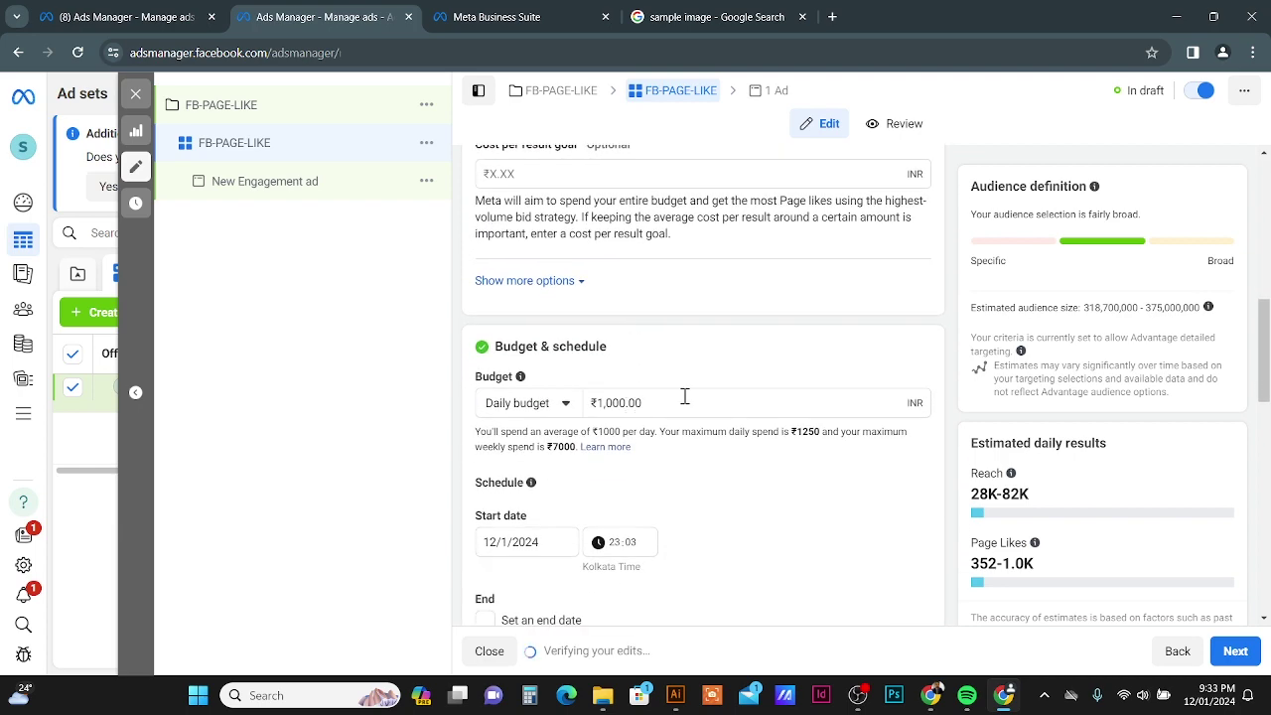
{"action": "left_click_drag", "start_coordinate": [684, 396], "coordinate": [594, 398]}
{"action": "left_click", "coordinate": [528, 404]}
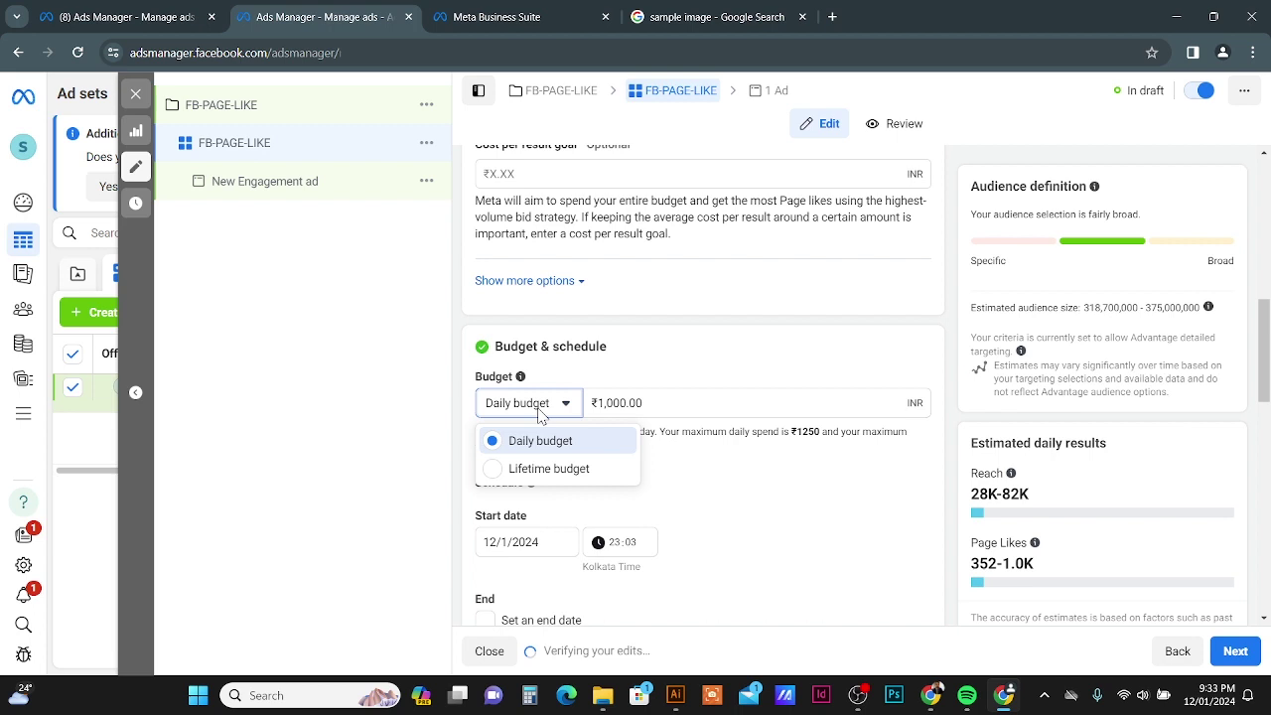
{"action": "left_click", "coordinate": [656, 400]}
{"action": "left_click_drag", "start_coordinate": [656, 401], "coordinate": [593, 400]}
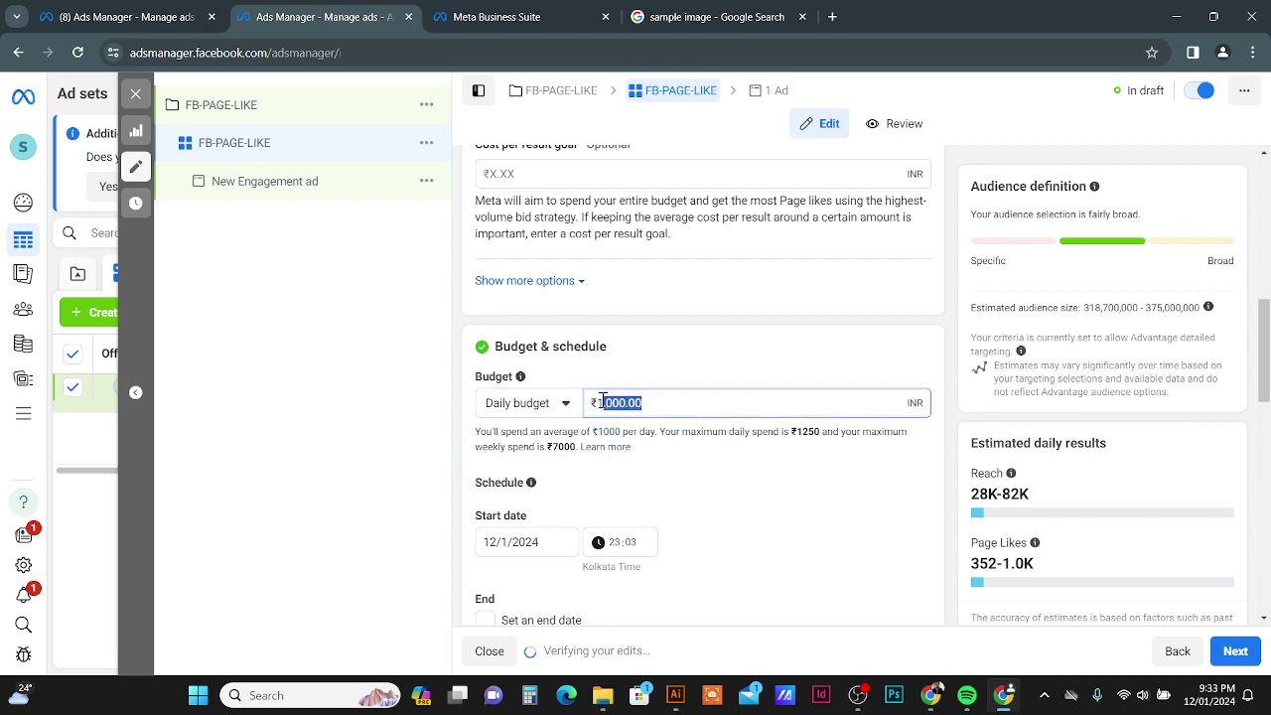
{"action": "type", "text": "100"}
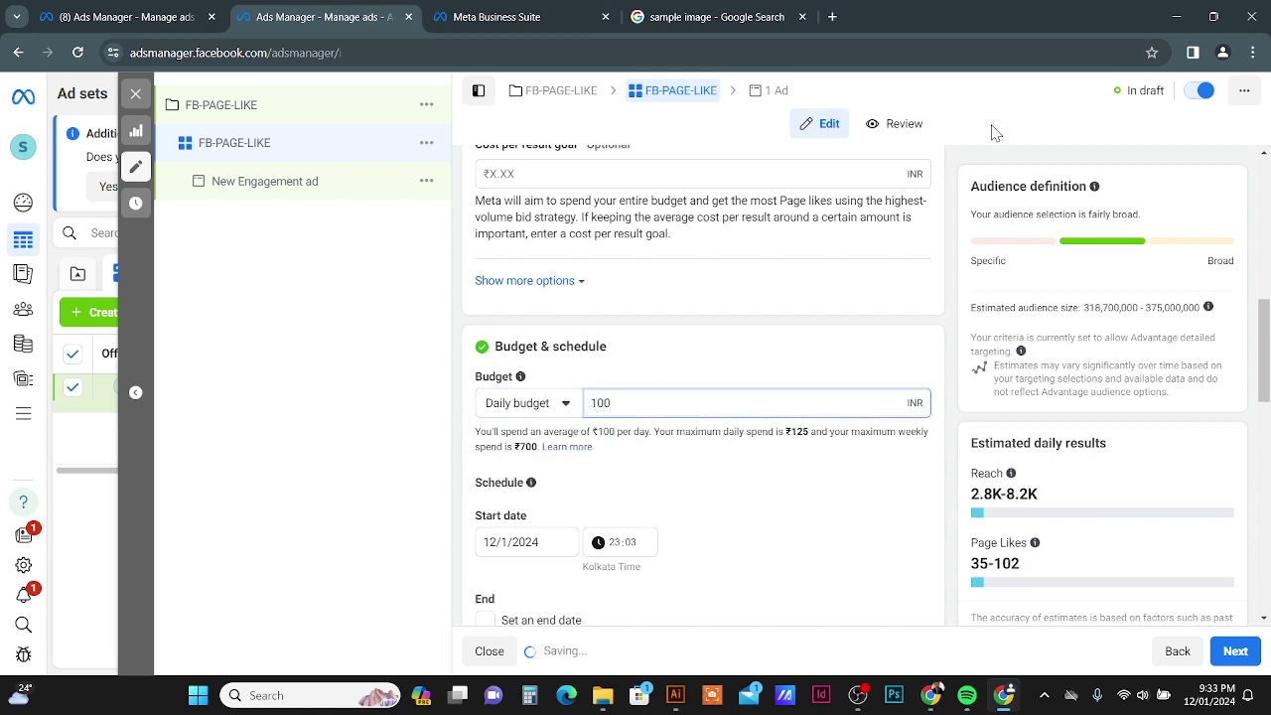
{"action": "left_click_drag", "start_coordinate": [915, 124], "coordinate": [987, 133]}
{"action": "scroll", "coordinate": [869, 318], "scroll_direction": "down", "scroll_amount": 2}
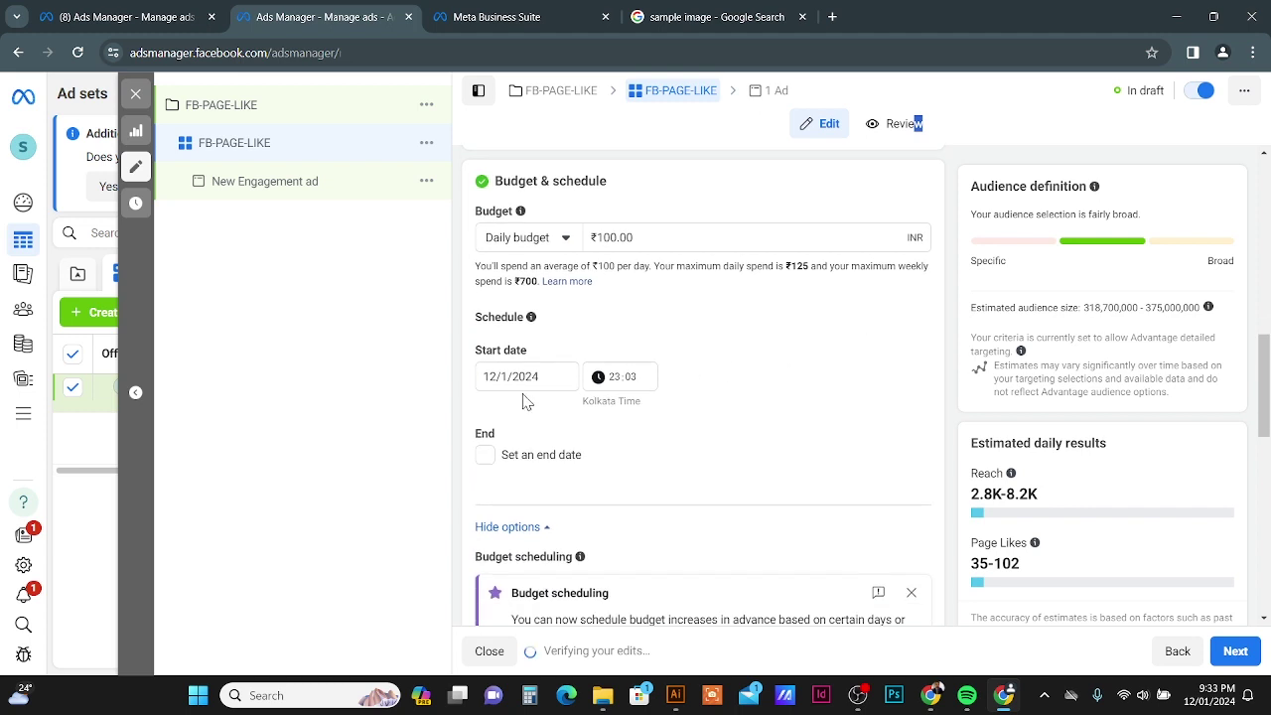
Give the ad set an end date of 31 January 2024
{"action": "left_click", "coordinate": [485, 456]}
{"action": "left_click", "coordinate": [526, 494]}
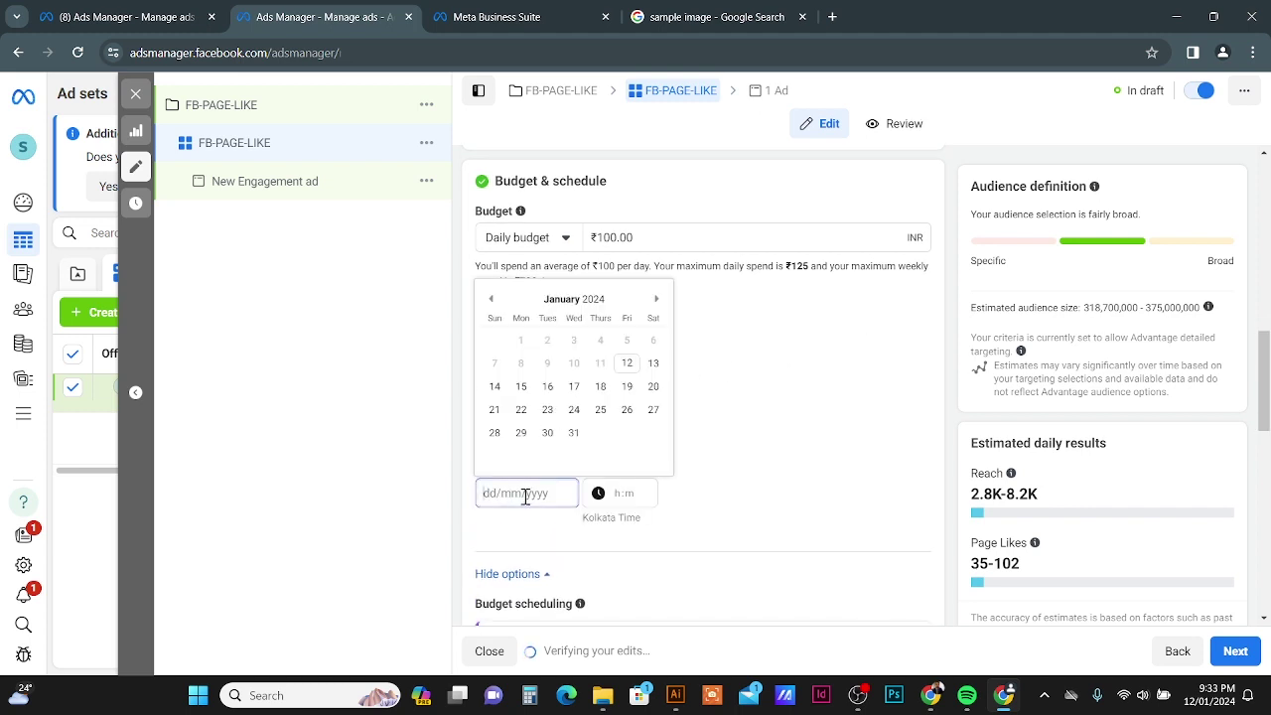
{"action": "left_click", "coordinate": [573, 437]}
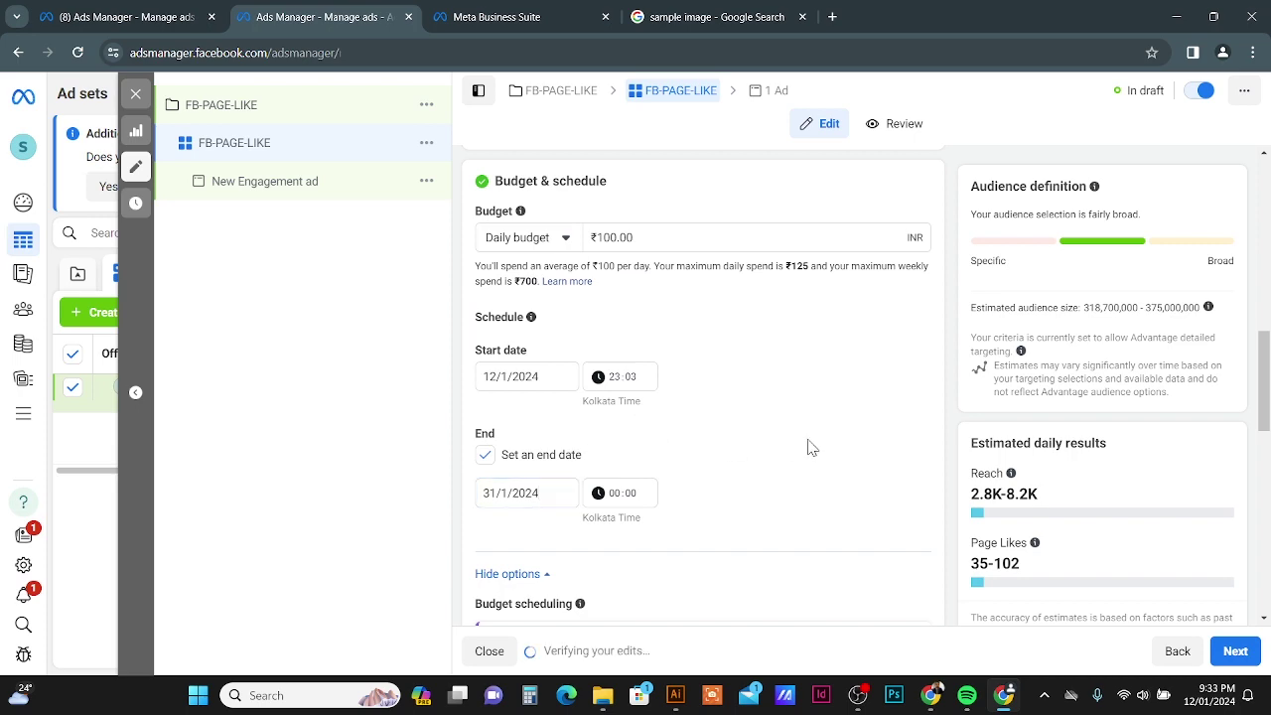
{"action": "scroll", "coordinate": [809, 447], "scroll_direction": "down", "scroll_amount": 4}
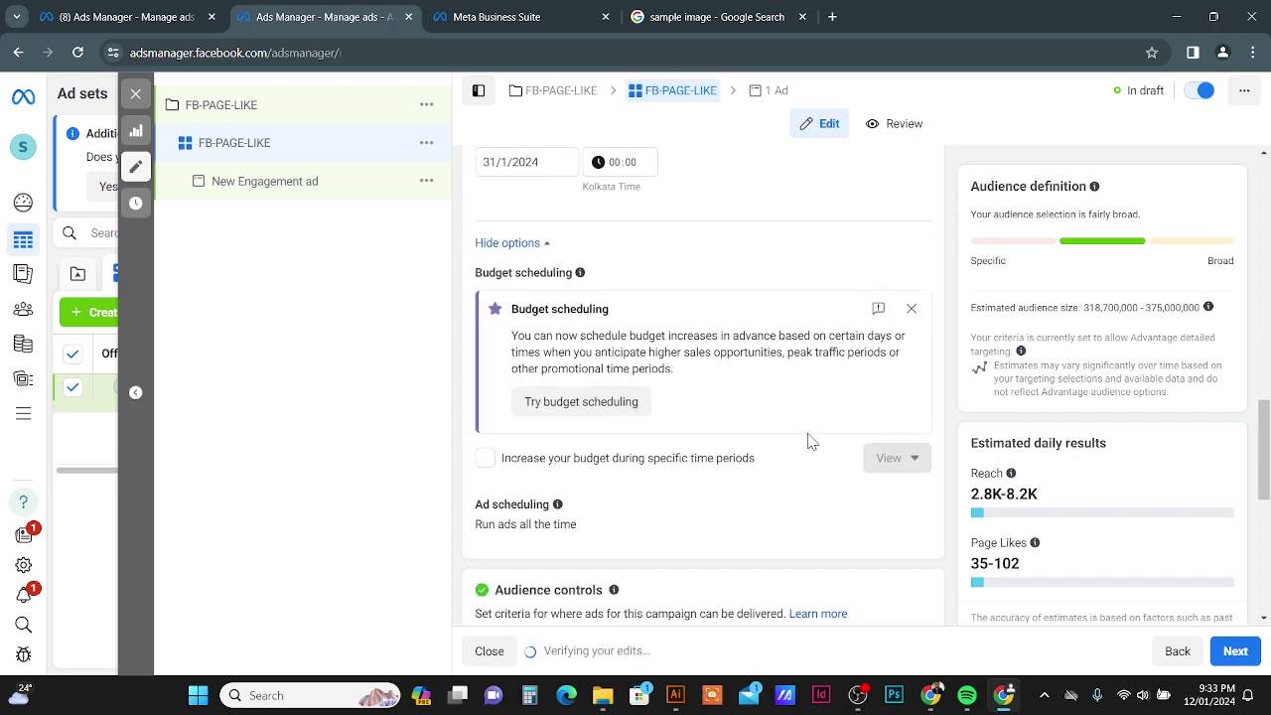
Switch from Advantage+ audience to original audience options and edit target locations
{"action": "scroll", "coordinate": [809, 442], "scroll_direction": "down", "scroll_amount": 5}
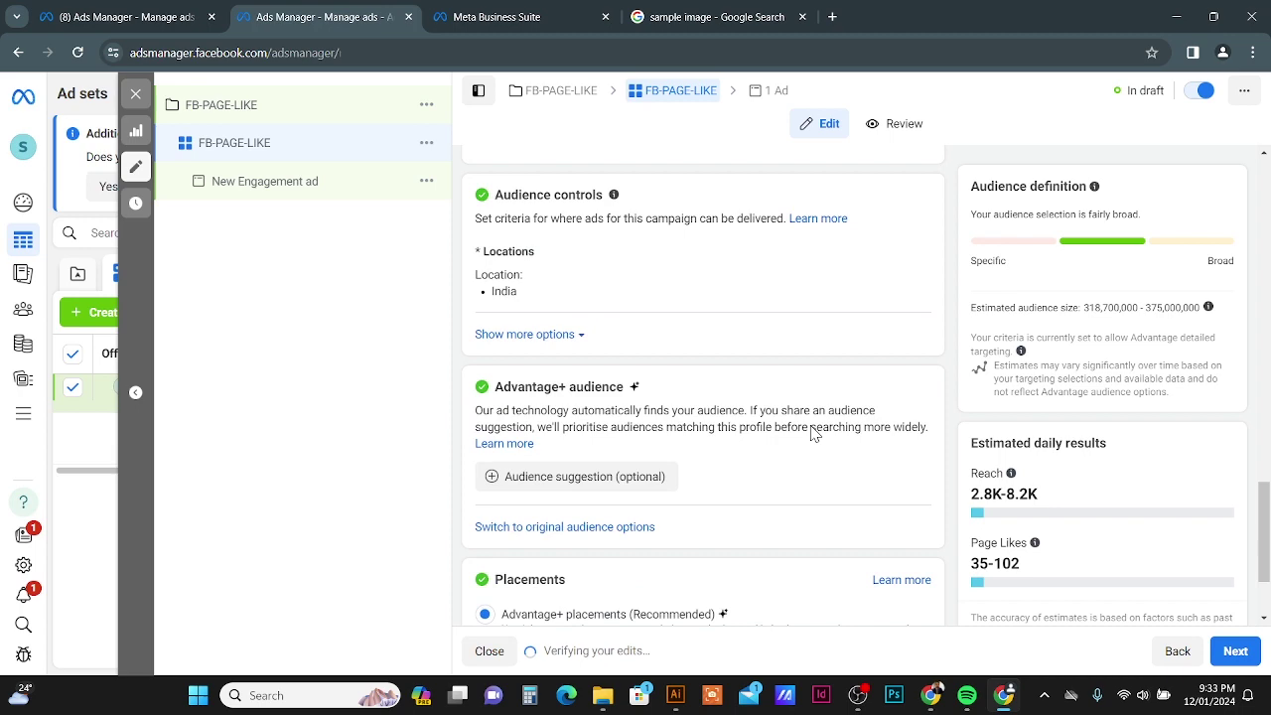
{"action": "scroll", "coordinate": [812, 434], "scroll_direction": "down", "scroll_amount": 1}
{"action": "scroll", "coordinate": [812, 434], "scroll_direction": "down", "scroll_amount": 1}
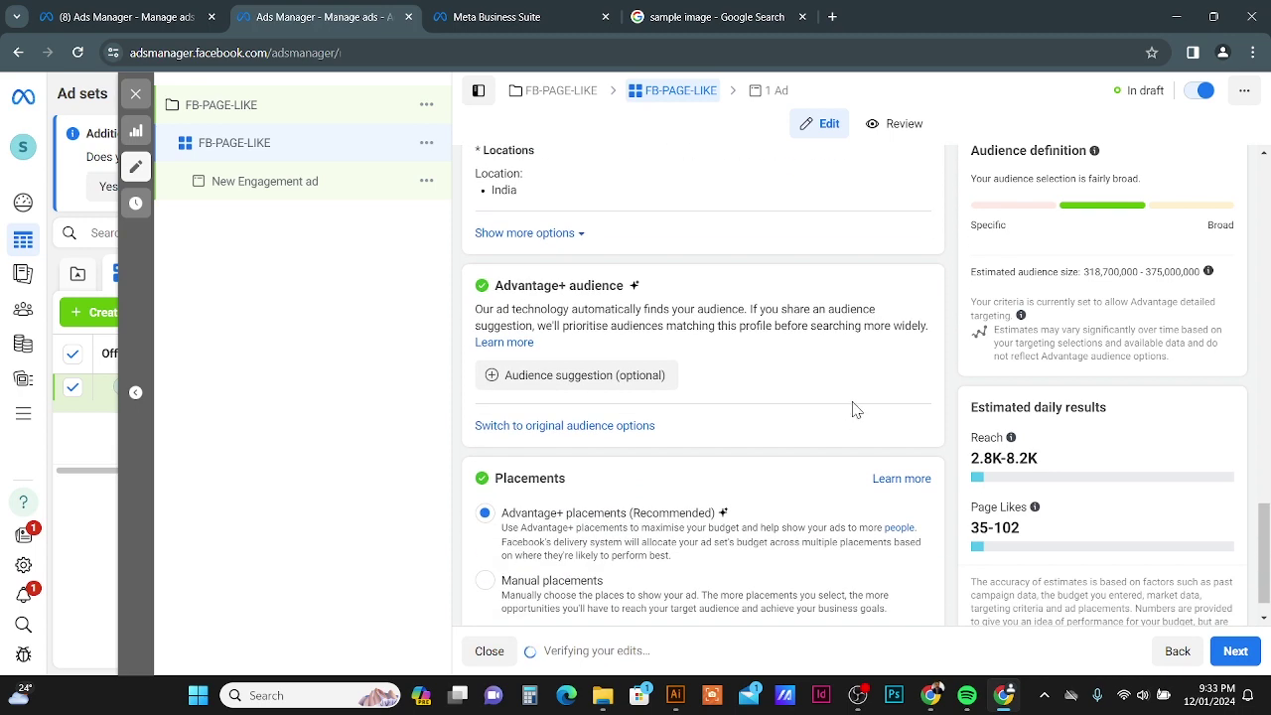
{"action": "left_click", "coordinate": [576, 427]}
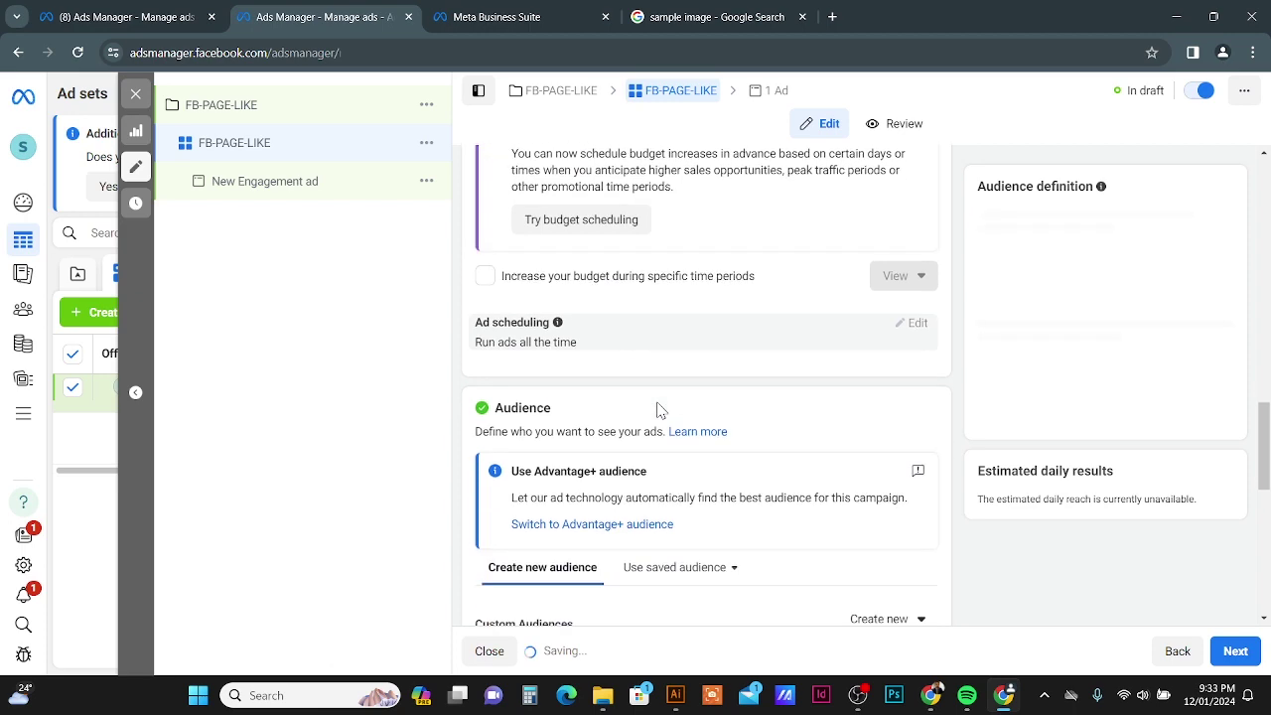
{"action": "scroll", "coordinate": [596, 387], "scroll_direction": "down", "scroll_amount": 2}
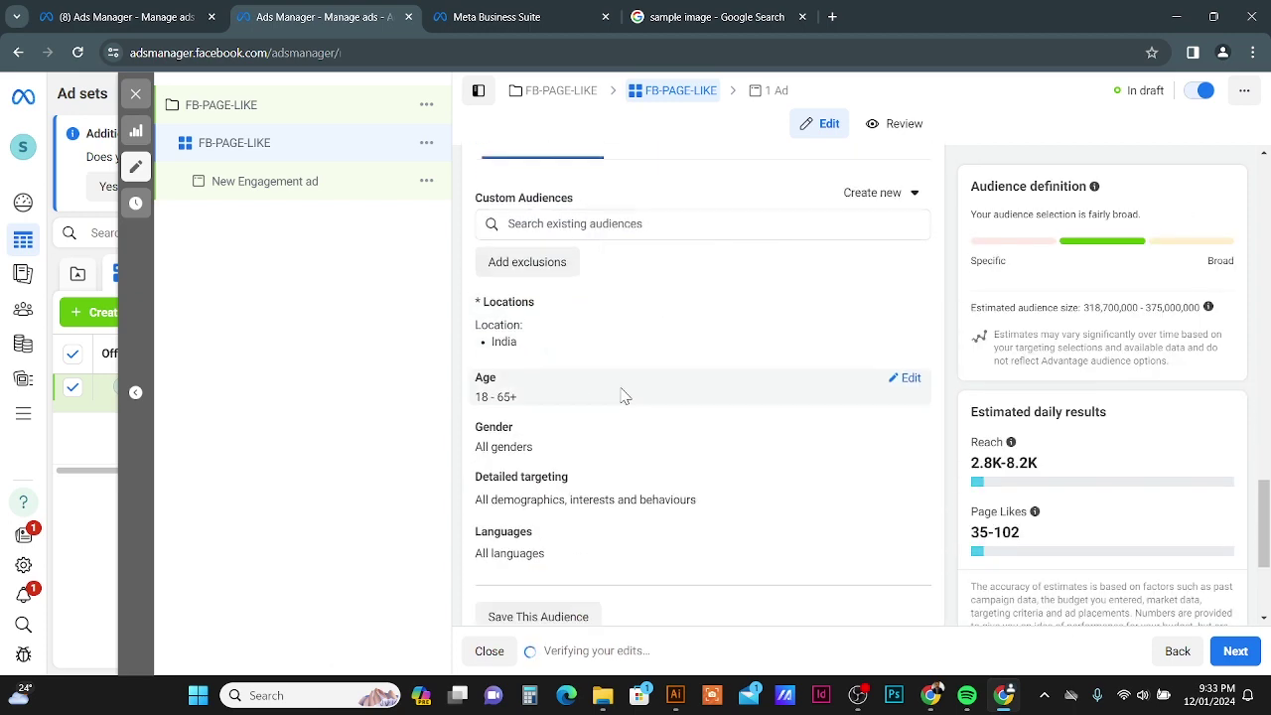
{"action": "left_click", "coordinate": [906, 304]}
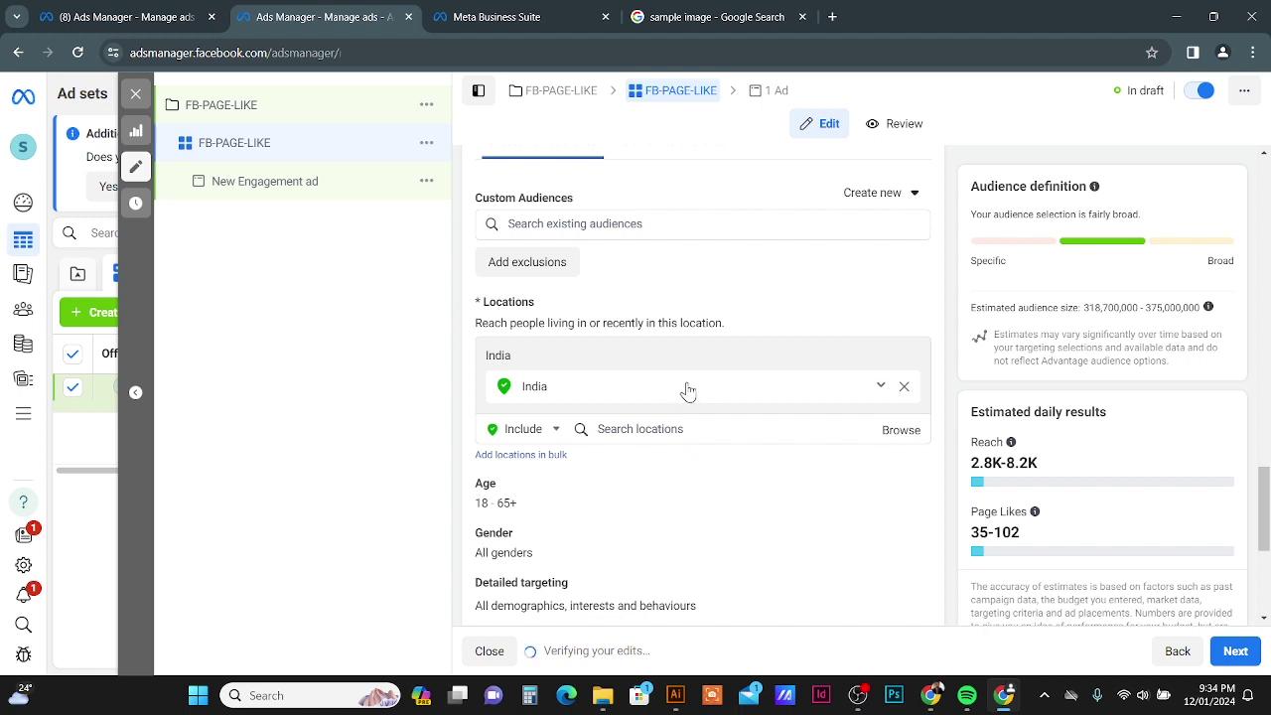
Edit the age range, scrolling the maximum-age list toward 38
{"action": "scroll", "coordinate": [707, 389], "scroll_direction": "down", "scroll_amount": 1}
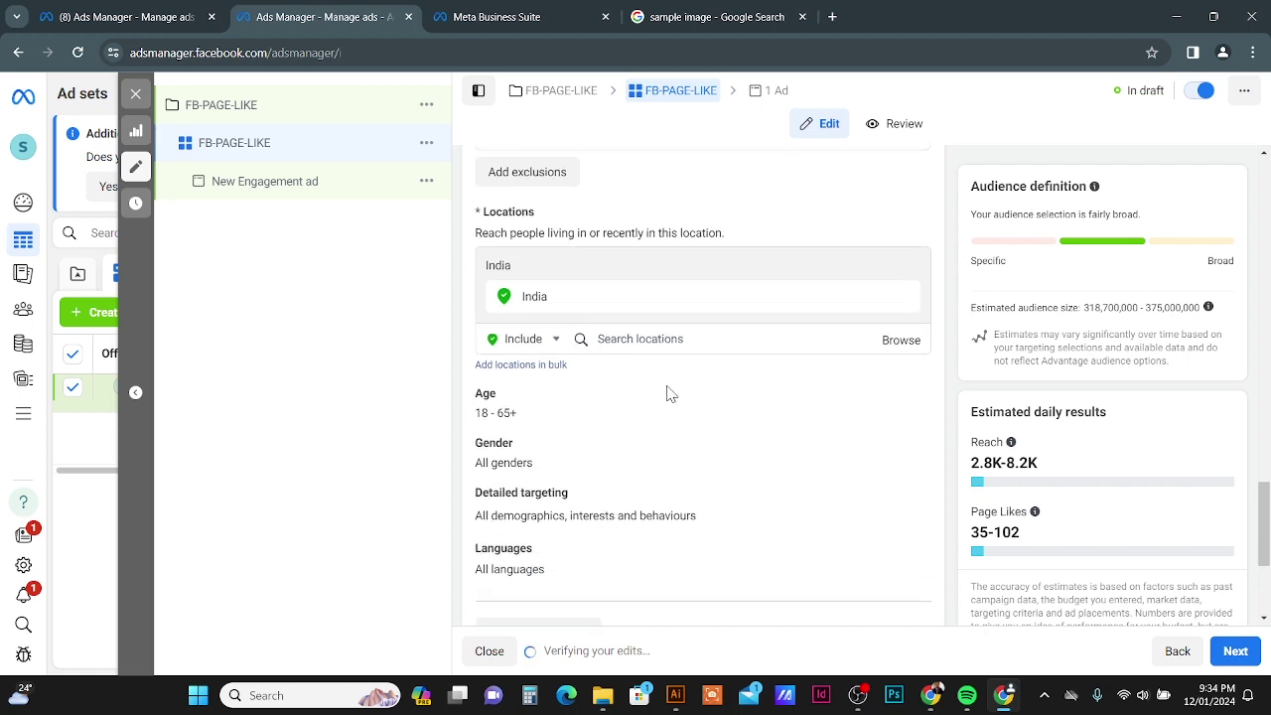
{"action": "scroll", "coordinate": [670, 395], "scroll_direction": "down", "scroll_amount": 1}
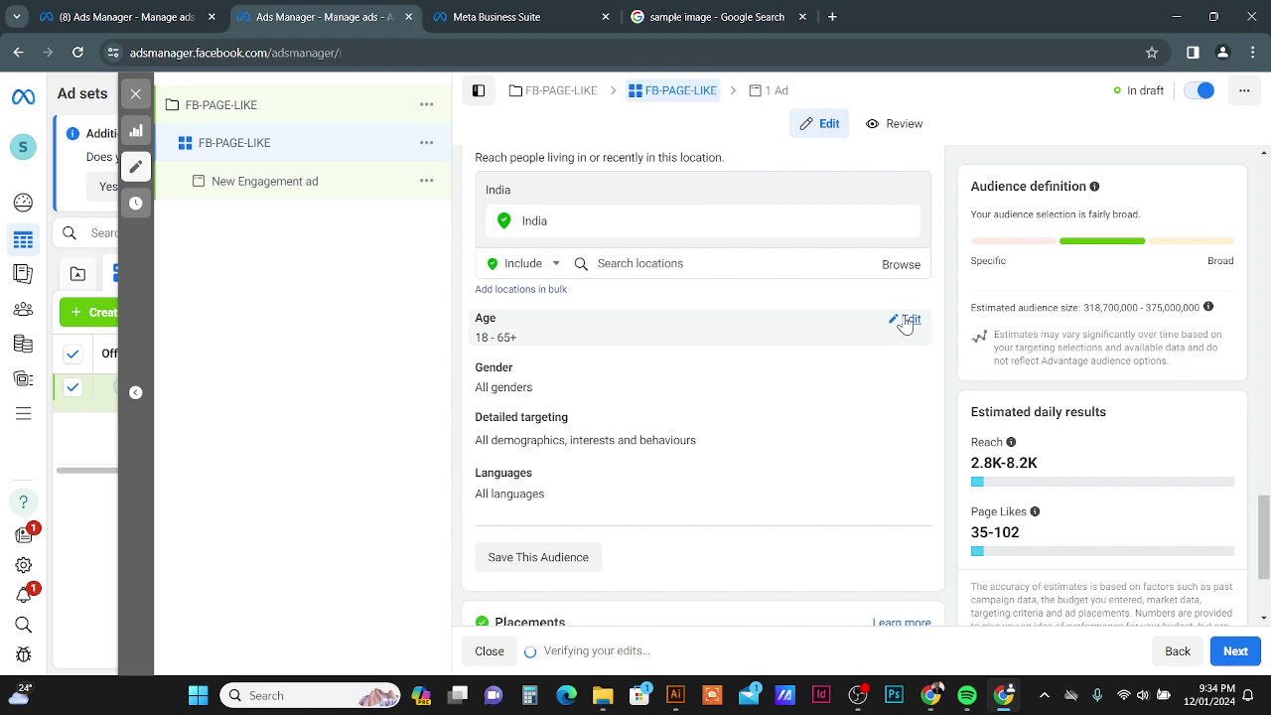
{"action": "left_click", "coordinate": [905, 323]}
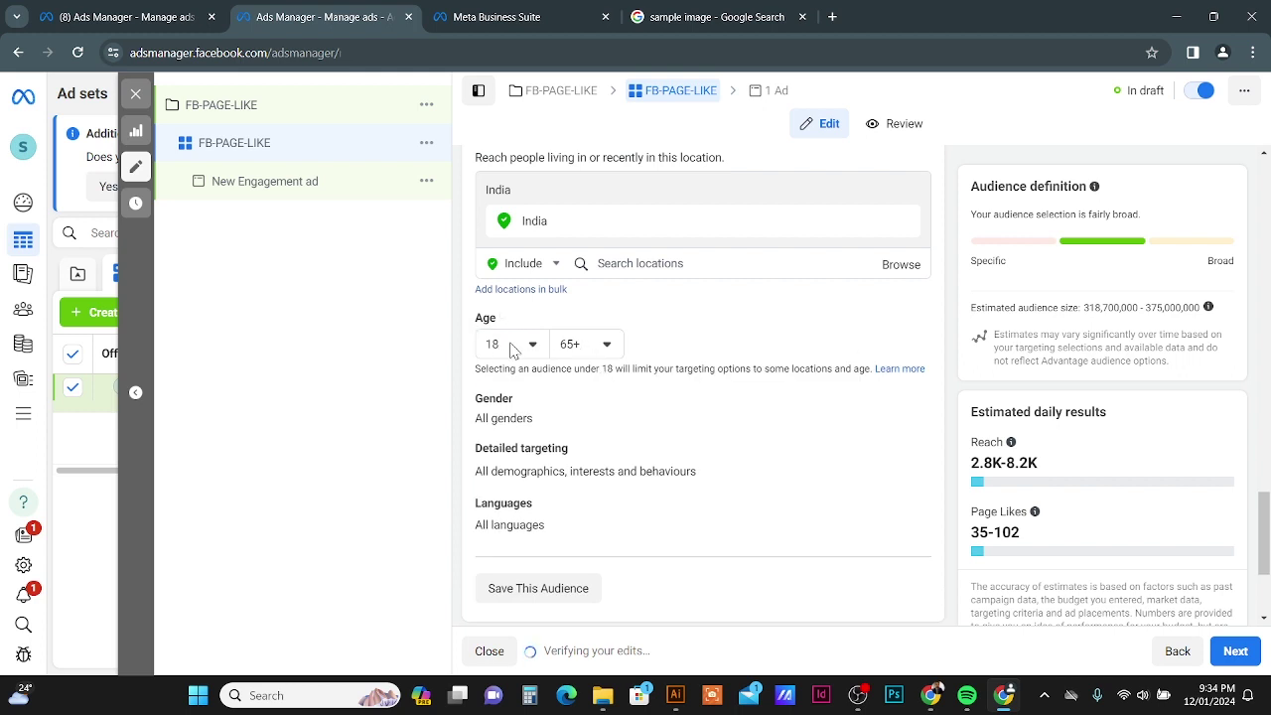
{"action": "left_click", "coordinate": [610, 346]}
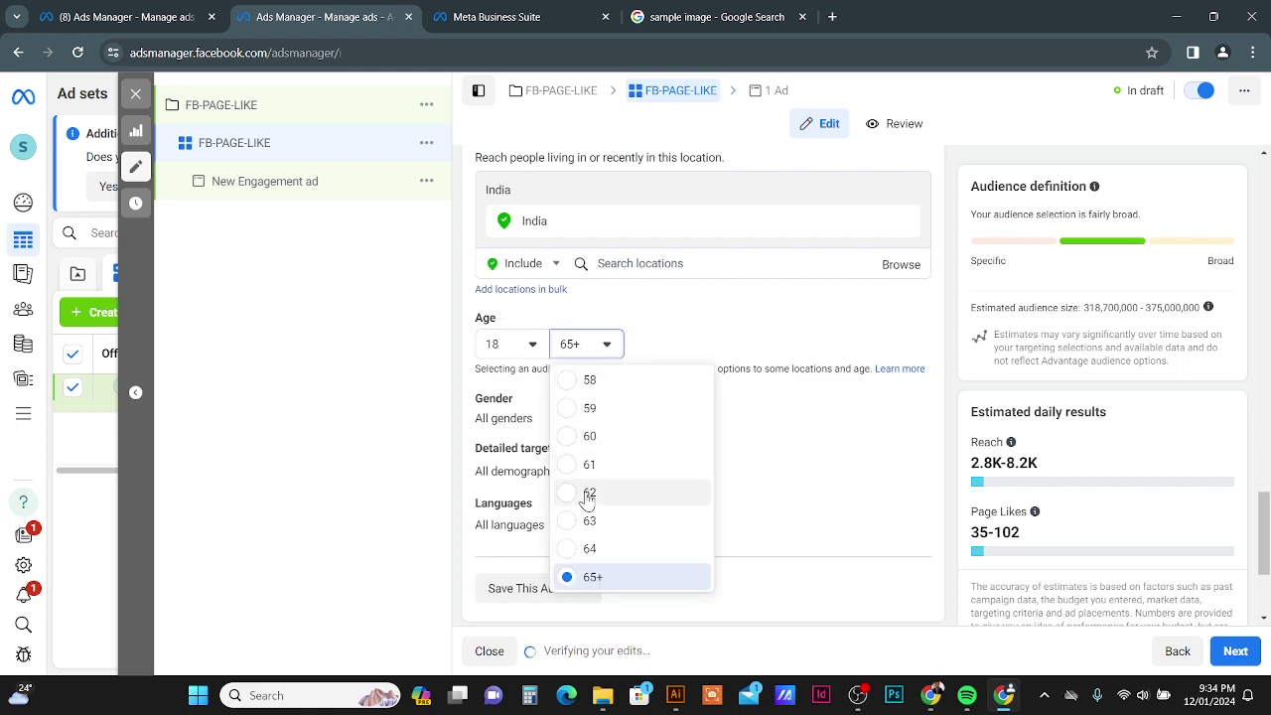
{"action": "scroll", "coordinate": [596, 497], "scroll_direction": "up", "scroll_amount": 3}
{"action": "scroll", "coordinate": [614, 444], "scroll_direction": "up", "scroll_amount": 5}
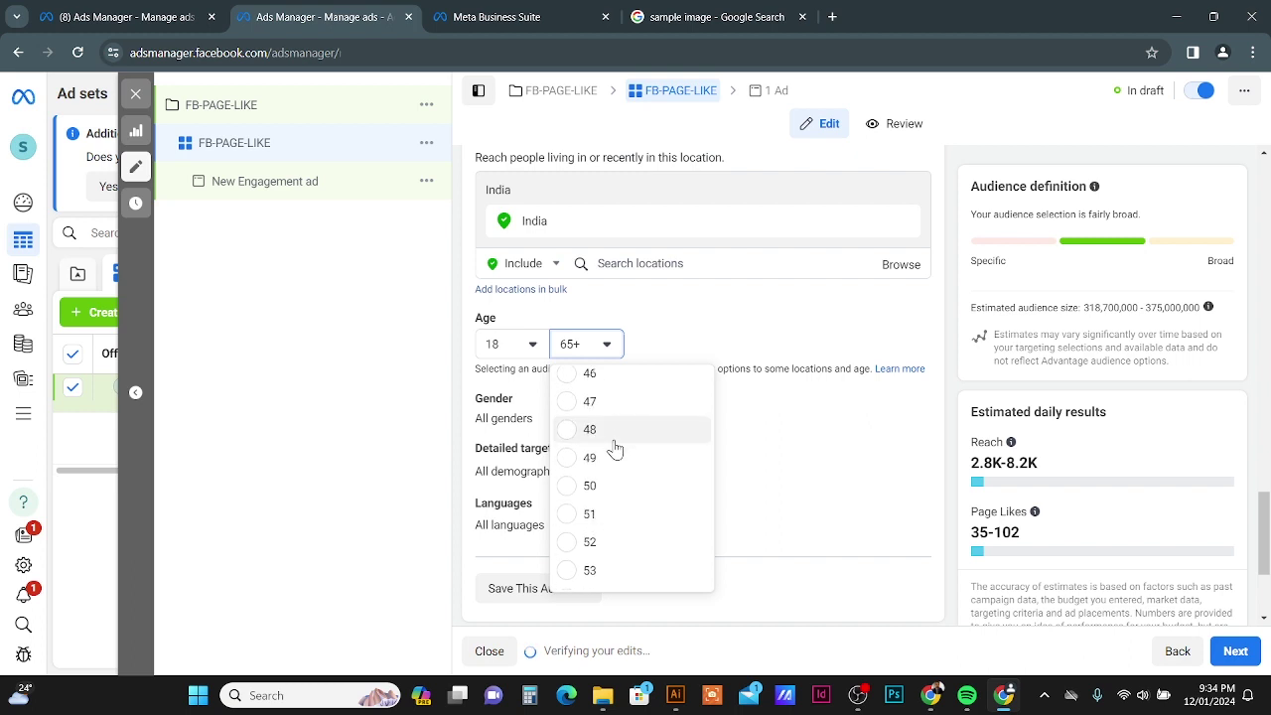
{"action": "scroll", "coordinate": [615, 449], "scroll_direction": "up", "scroll_amount": 2}
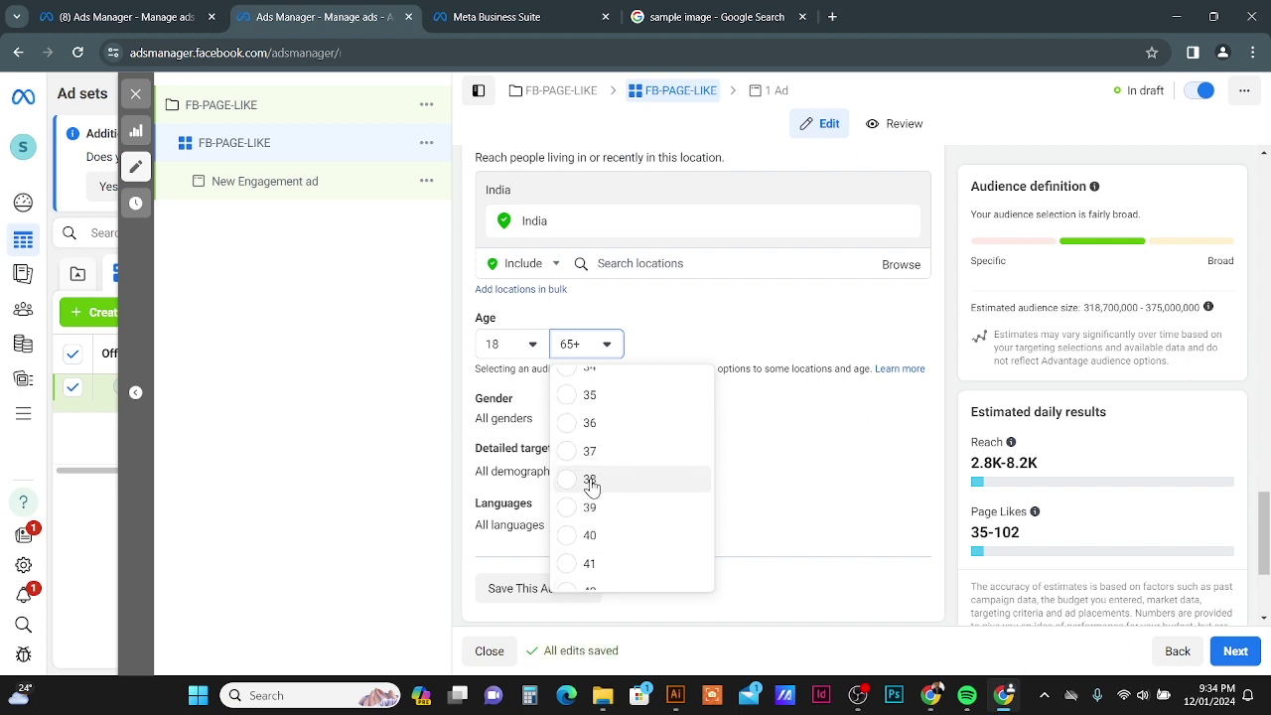
Set the maximum age to 38 and bring up gender and detailed targeting settings
{"action": "left_click", "coordinate": [584, 480]}
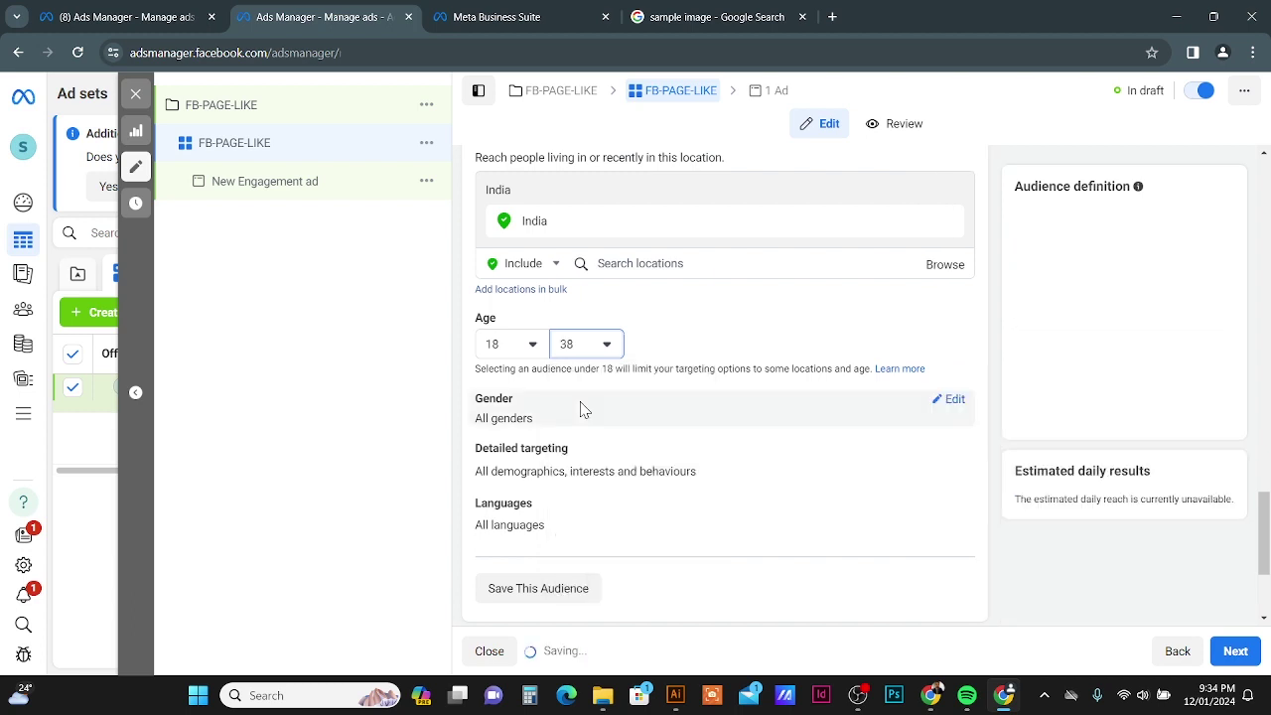
{"action": "scroll", "coordinate": [604, 352], "scroll_direction": "down", "scroll_amount": 1}
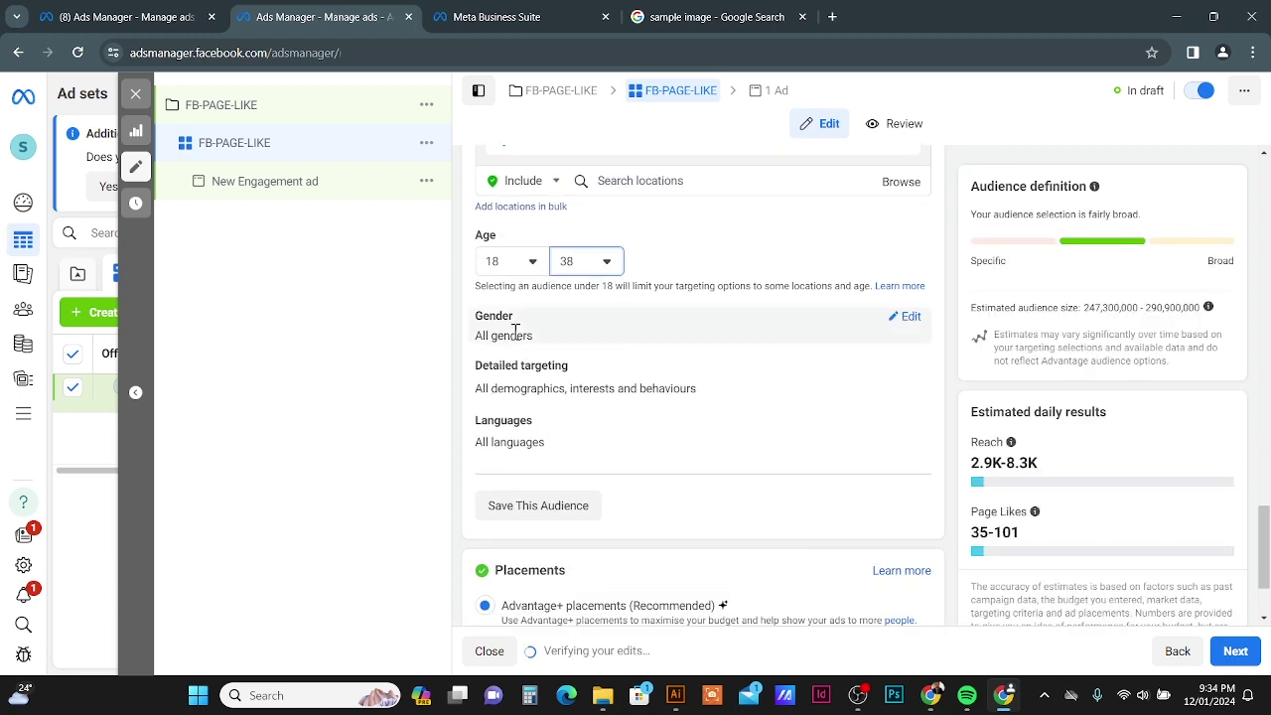
{"action": "left_click", "coordinate": [907, 319]}
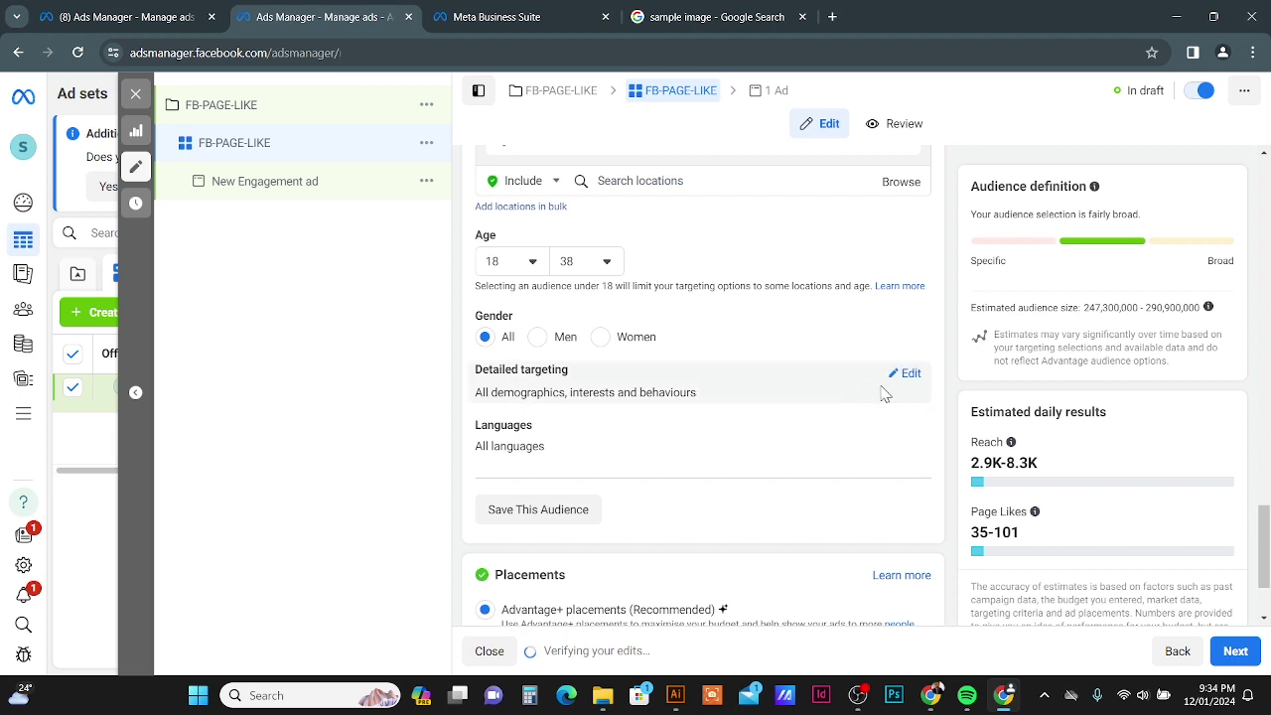
{"action": "left_click", "coordinate": [910, 378]}
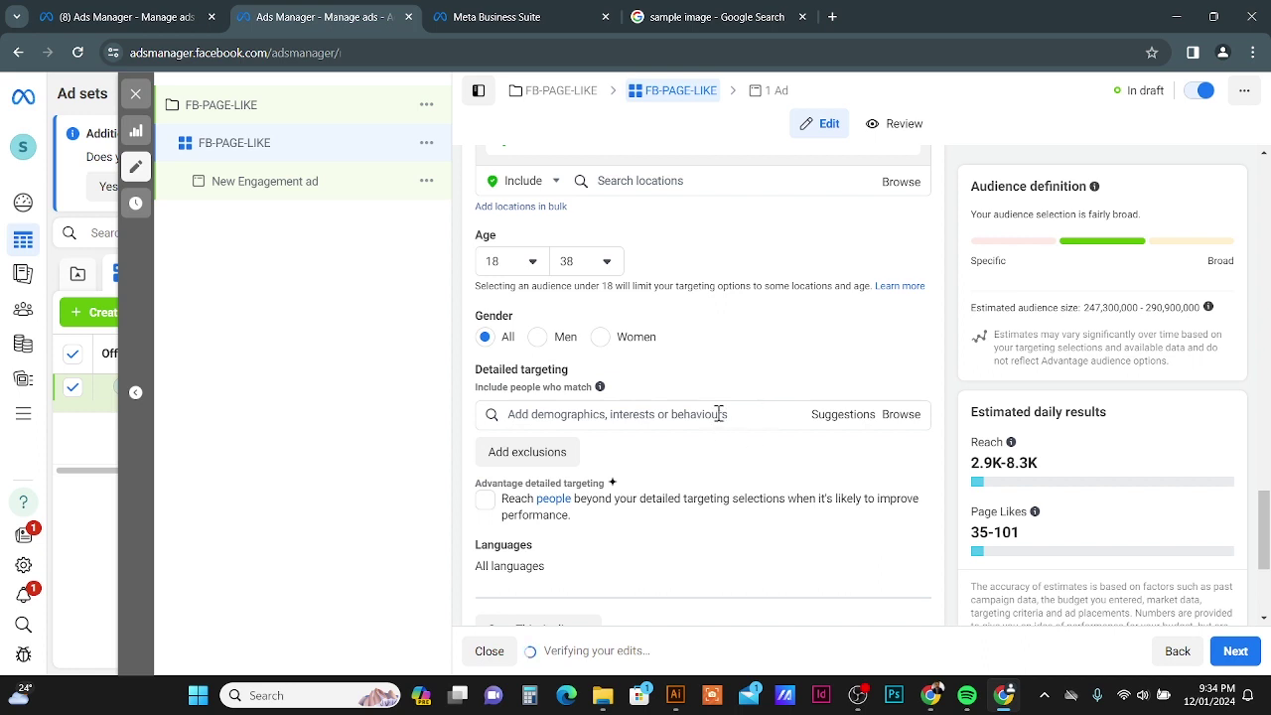
Search and add the Digital marketing (marketing) and Social media (online media) interests
{"action": "left_click", "coordinate": [719, 414]}
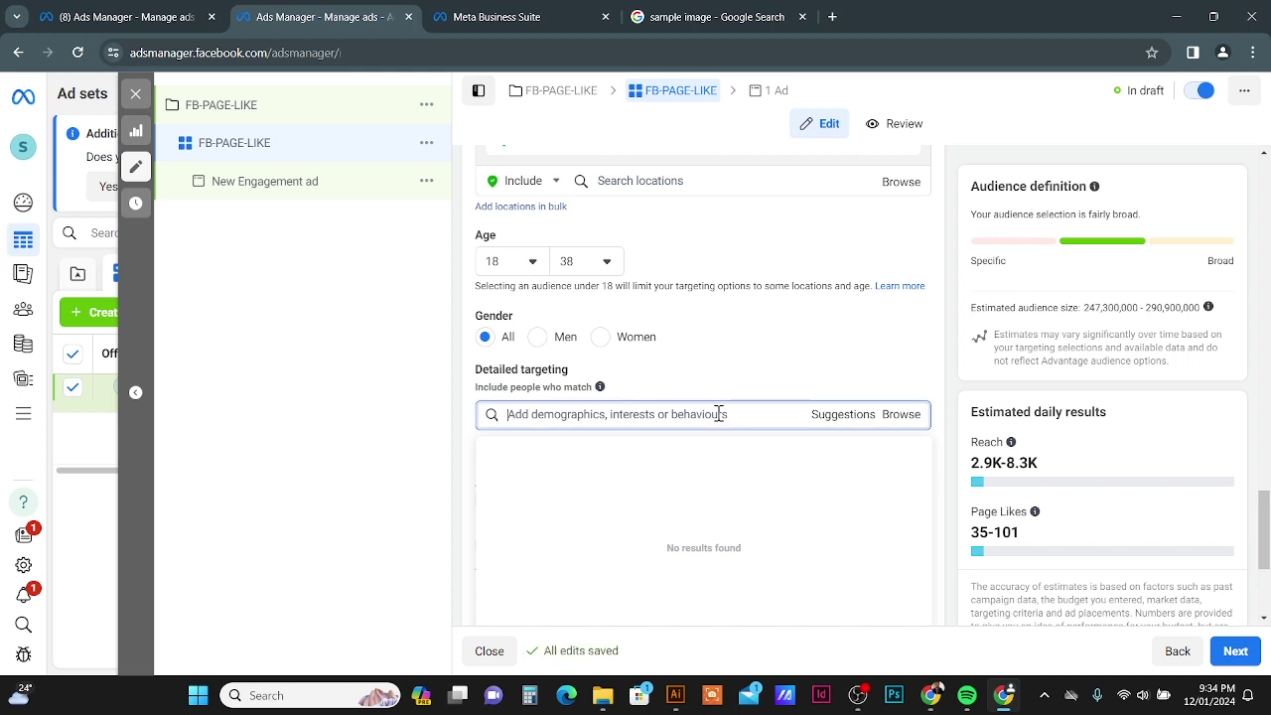
{"action": "type", "text": "Di"}
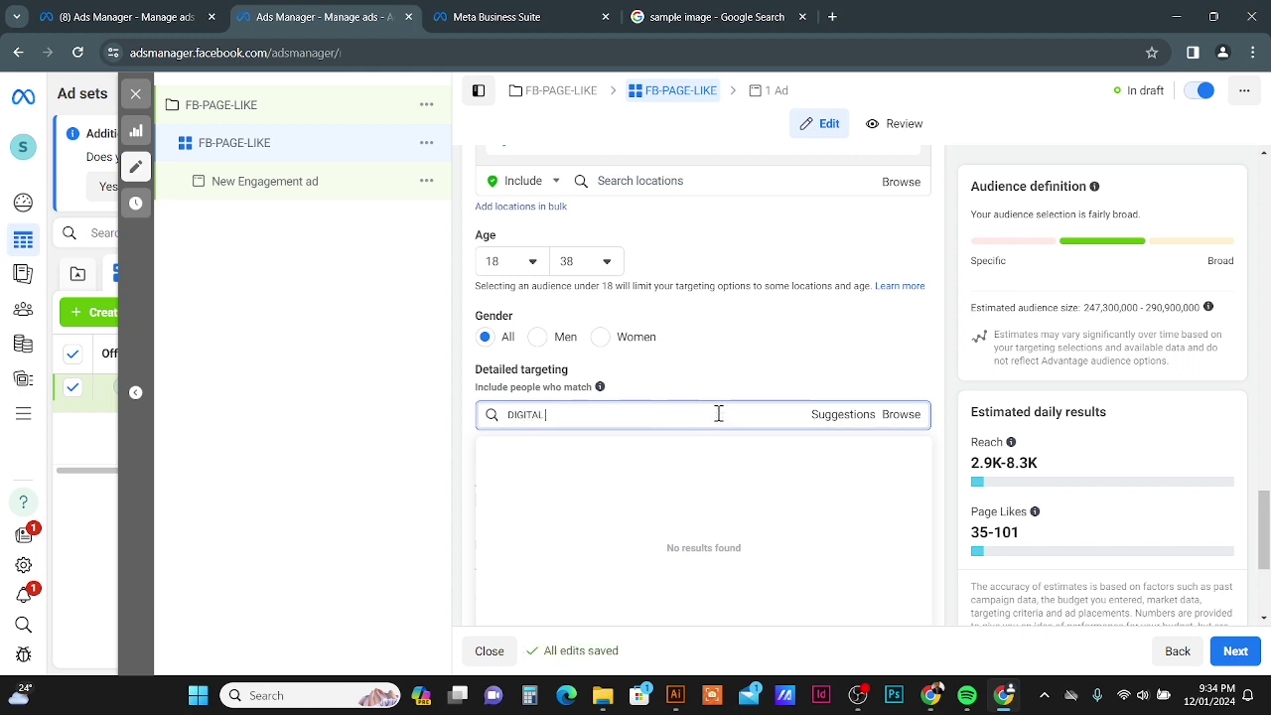
{"action": "type", "text": "GITAL MARKETING"}
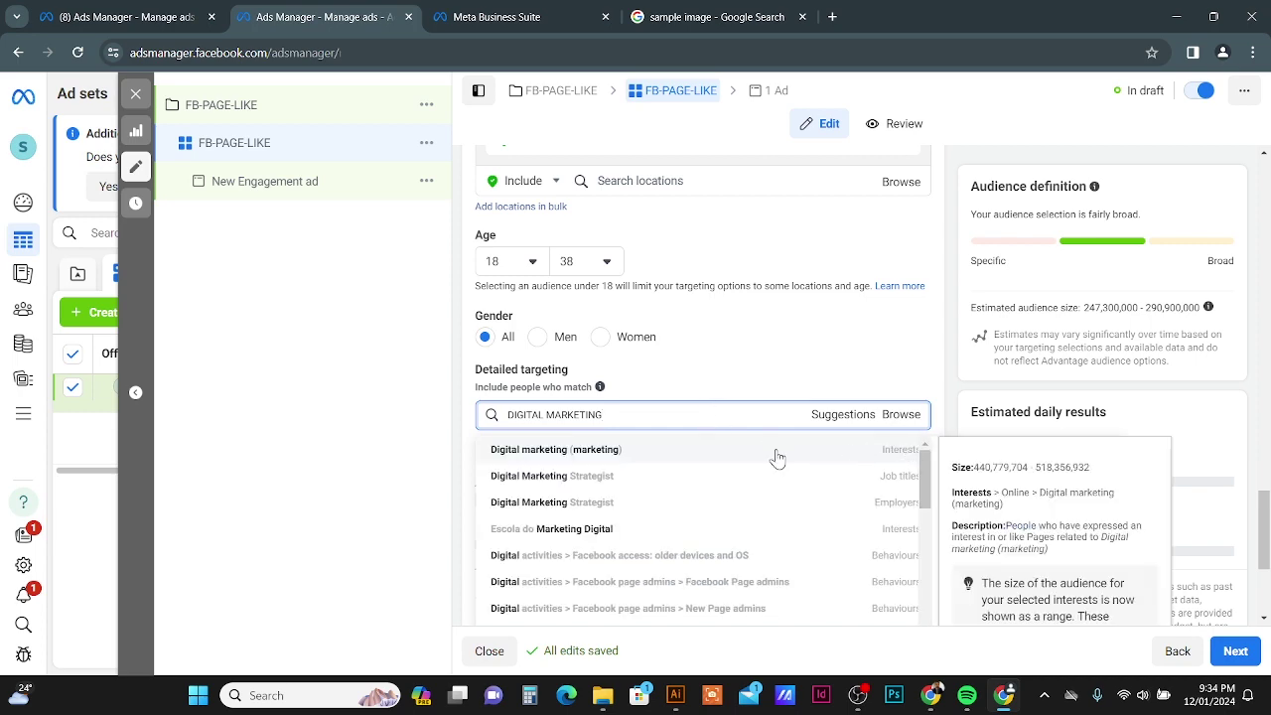
{"action": "left_click", "coordinate": [650, 448]}
{"action": "left_click", "coordinate": [675, 487]}
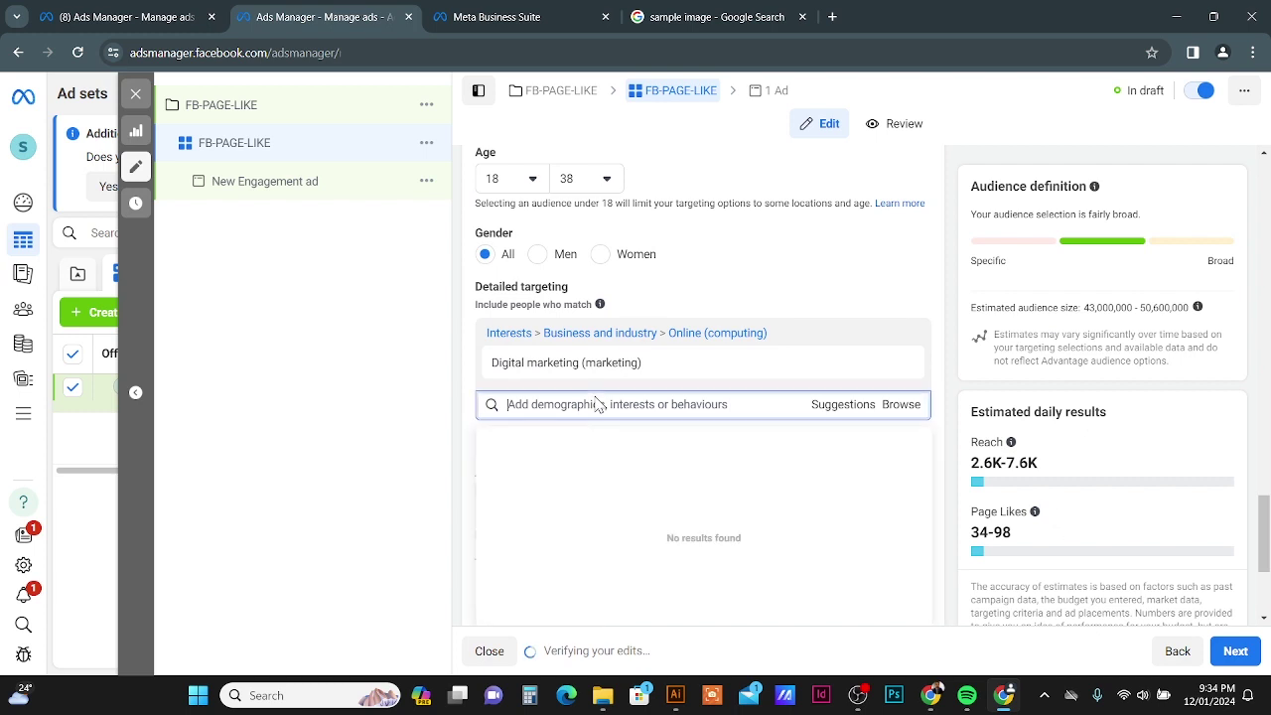
{"action": "type", "text": "SOCIAL MEDIA"}
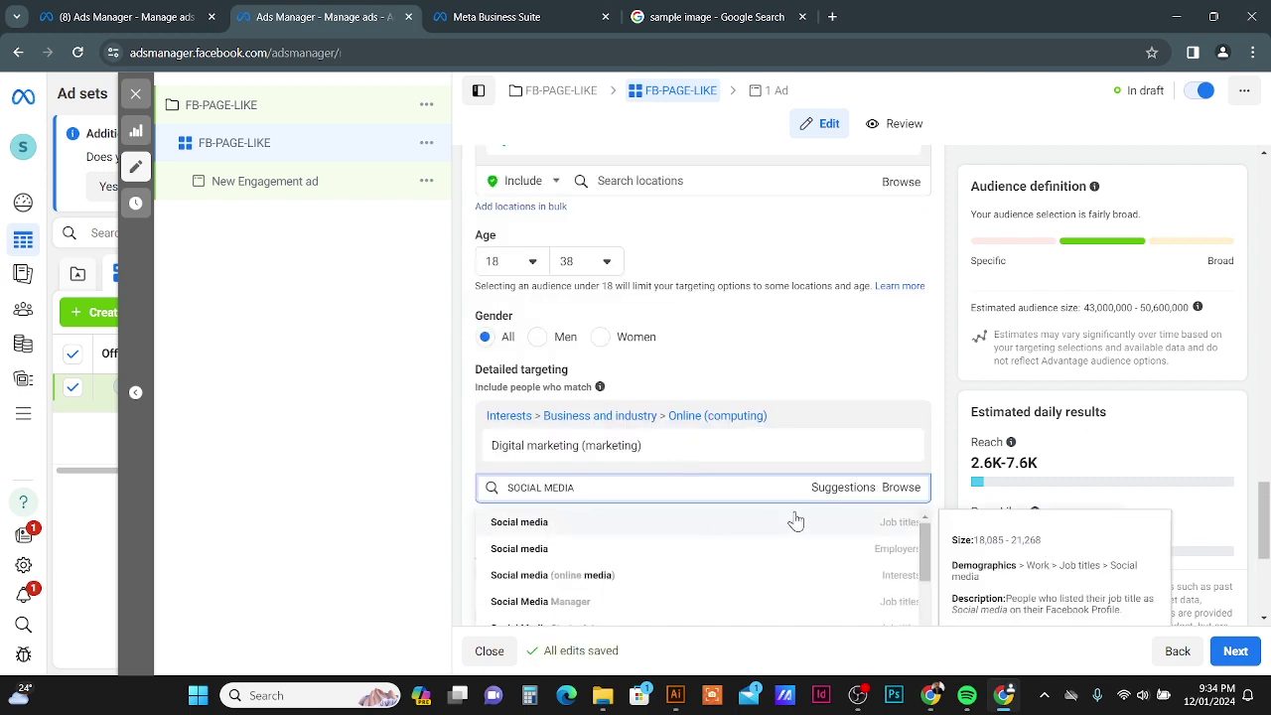
{"action": "left_click", "coordinate": [610, 578]}
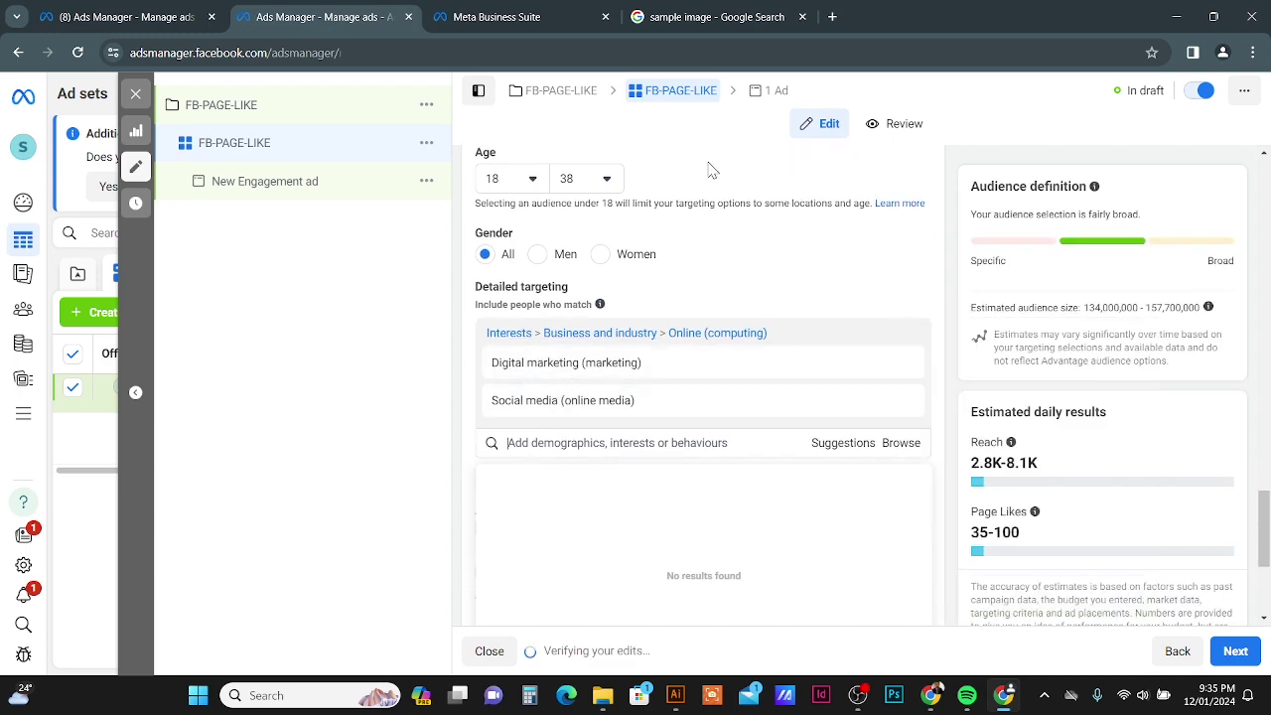
{"action": "mouse_move", "coordinate": [616, 386]}
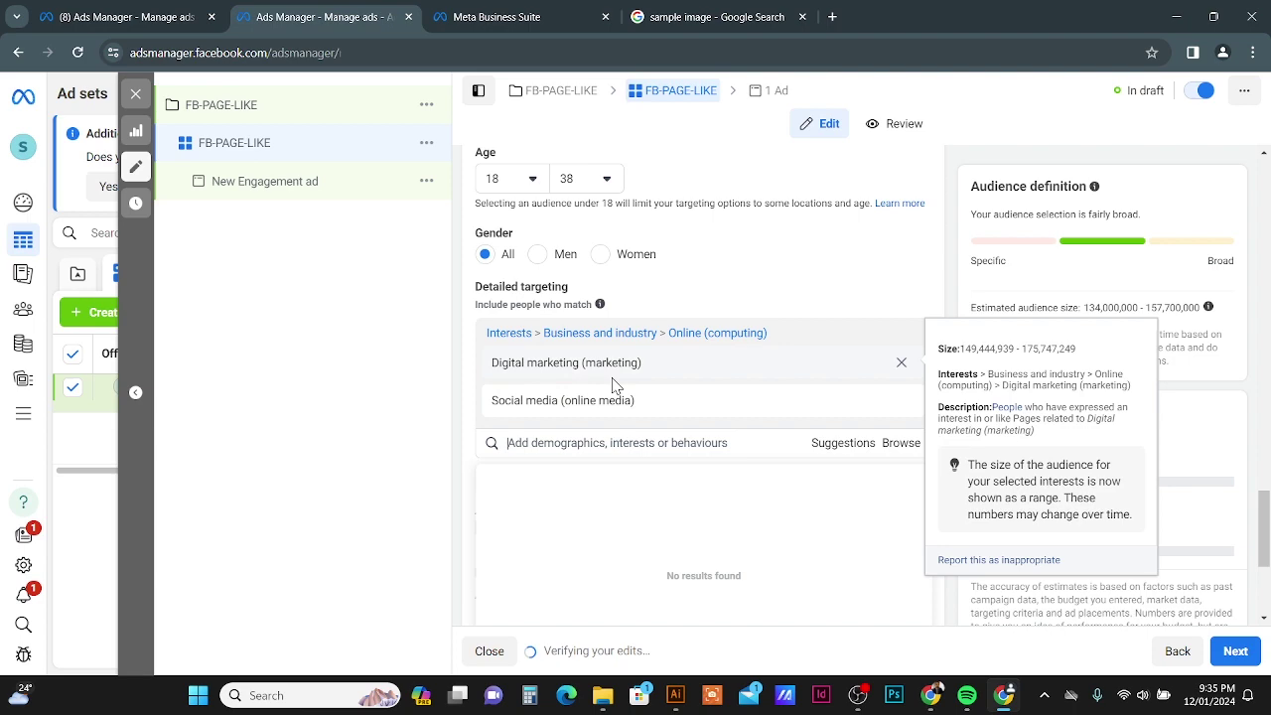
{"action": "scroll", "coordinate": [679, 367], "scroll_direction": "down", "scroll_amount": 1}
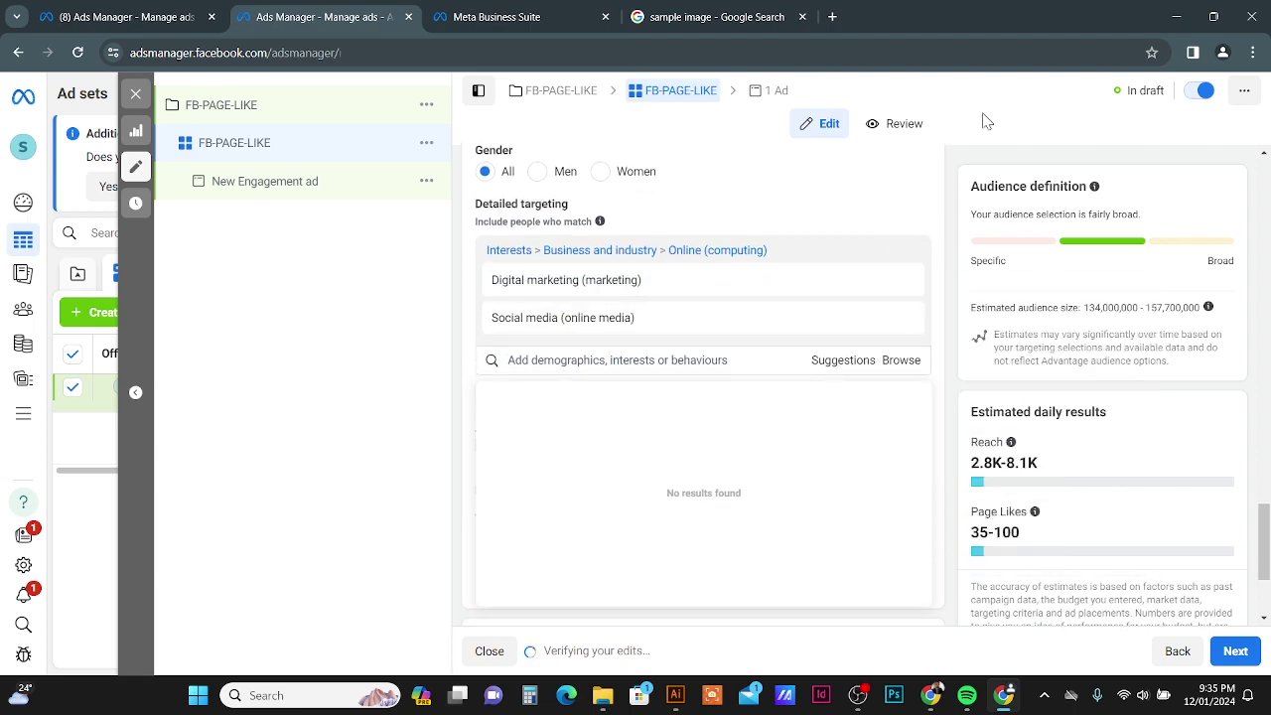
{"action": "scroll", "coordinate": [839, 219], "scroll_direction": "down", "scroll_amount": 1}
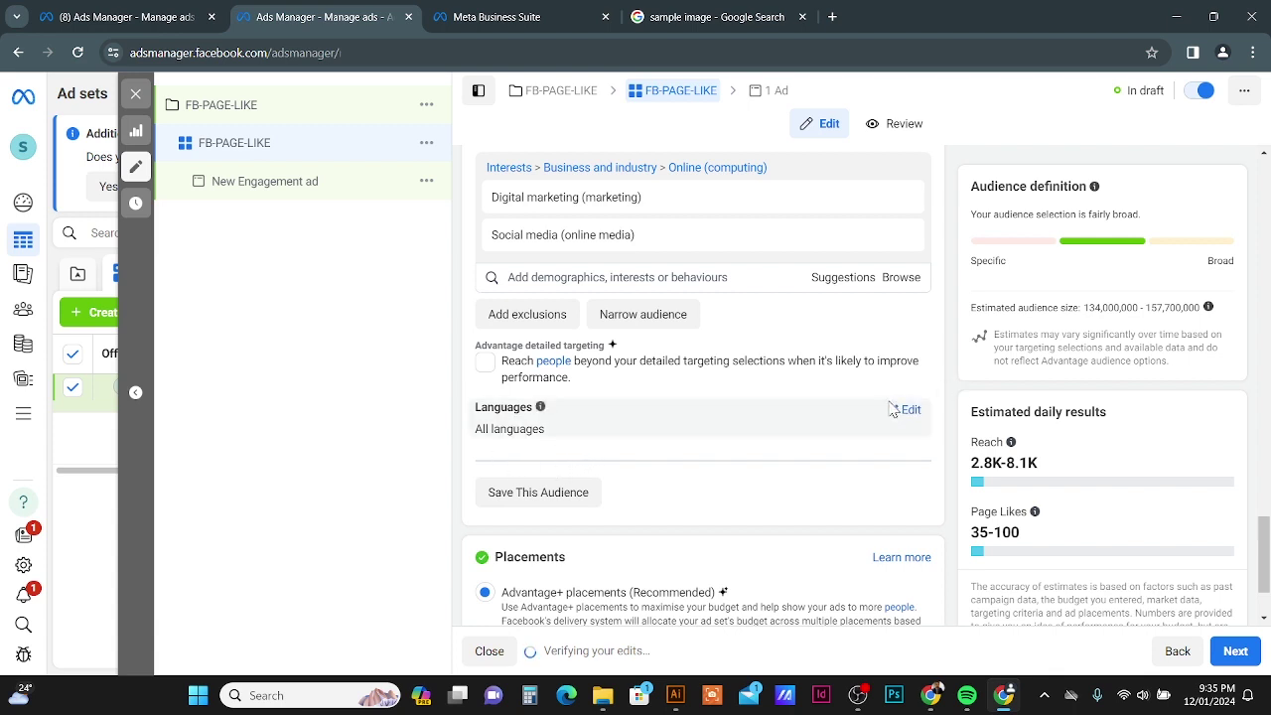
{"action": "scroll", "coordinate": [890, 418], "scroll_direction": "down", "scroll_amount": 2}
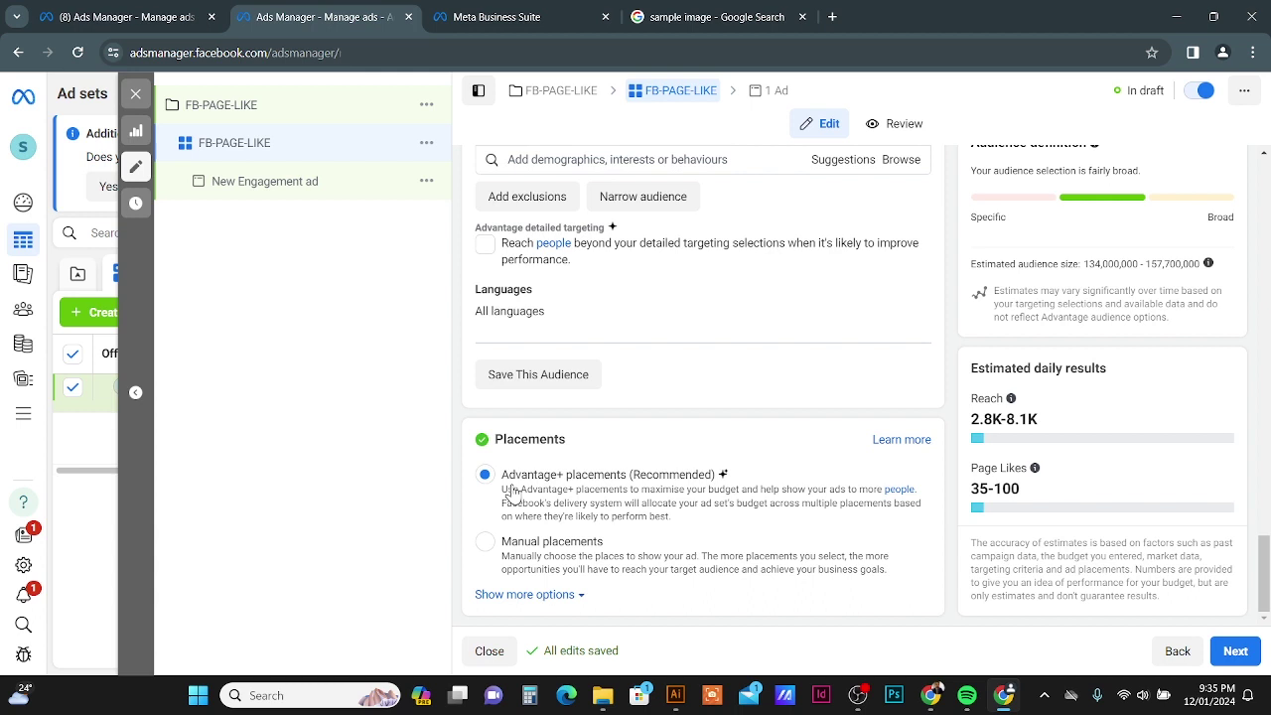
Choose Manual placements, keeping Facebook Feed, Marketplace, video feeds and search results checked
{"action": "left_click", "coordinate": [486, 549]}
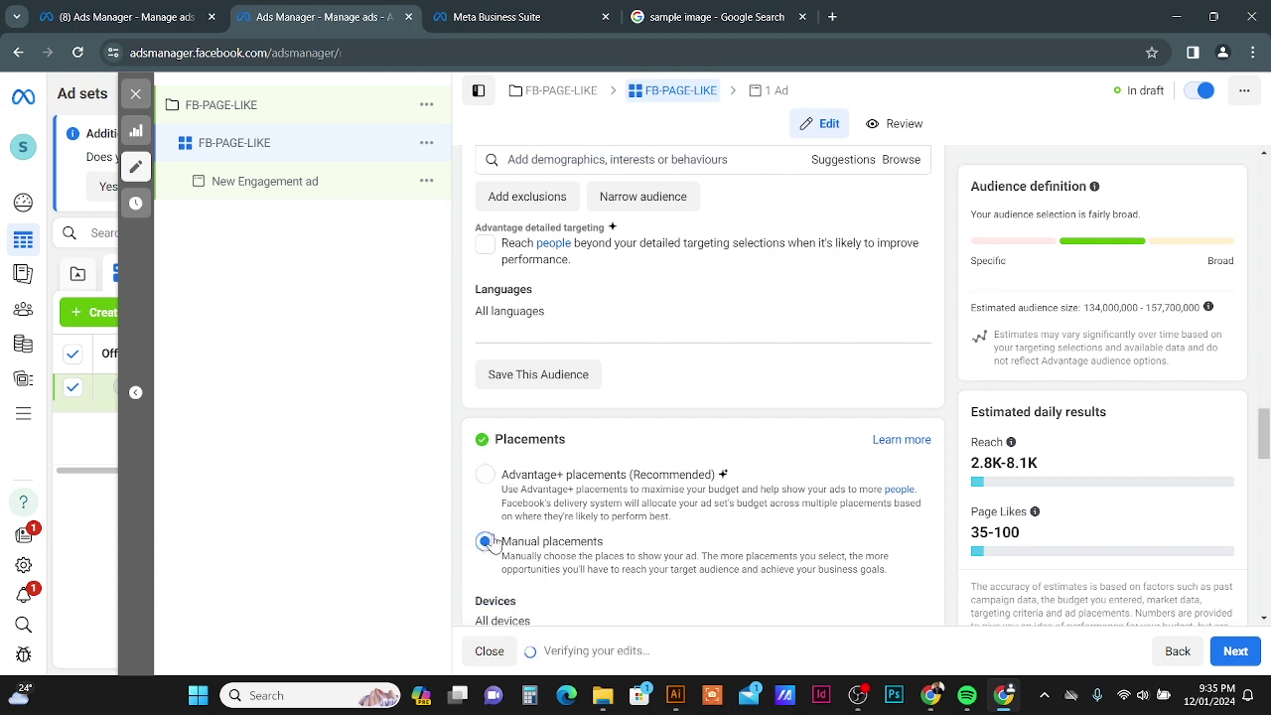
{"action": "scroll", "coordinate": [534, 497], "scroll_direction": "down", "scroll_amount": 4}
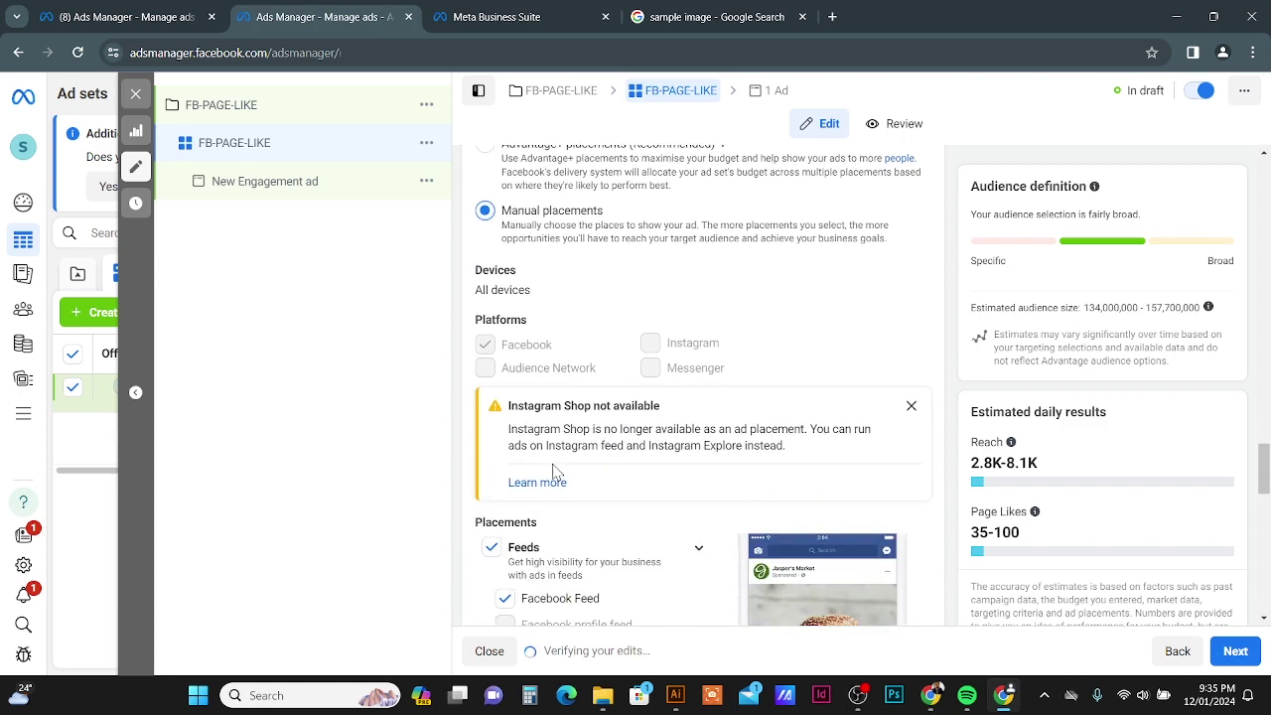
{"action": "scroll", "coordinate": [557, 467], "scroll_direction": "down", "scroll_amount": 2}
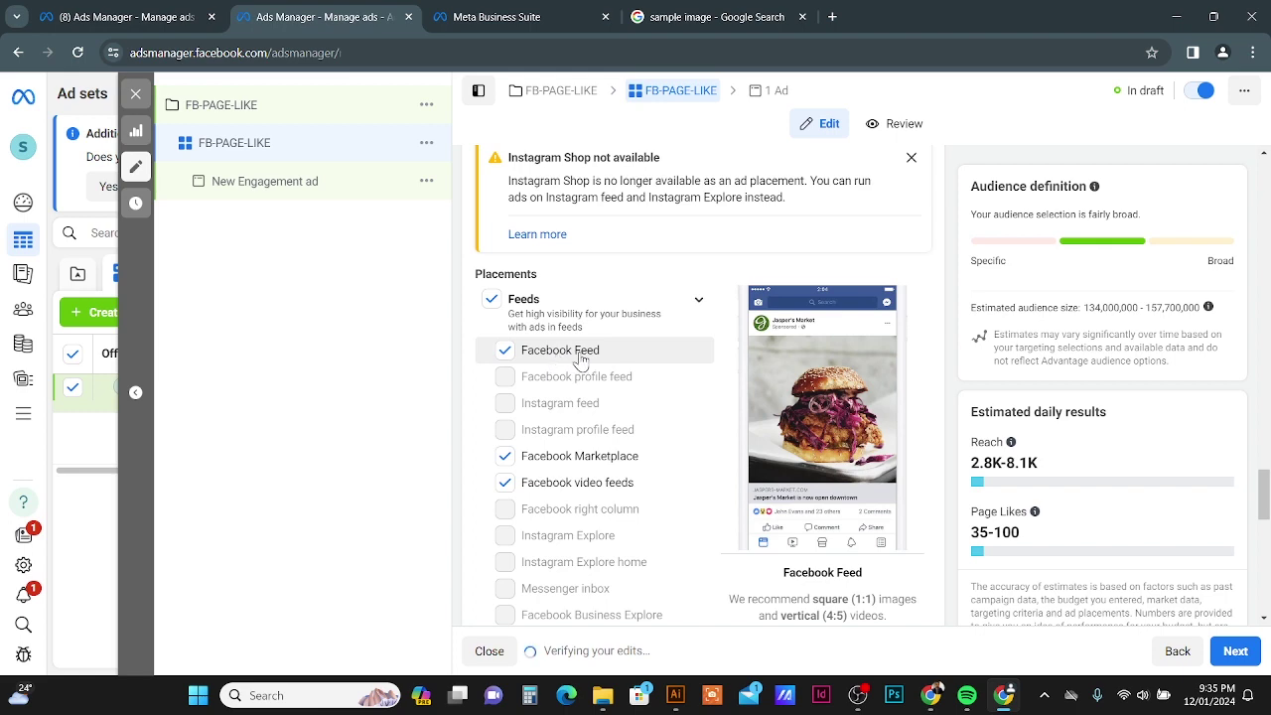
{"action": "scroll", "coordinate": [752, 356], "scroll_direction": "down", "scroll_amount": 2}
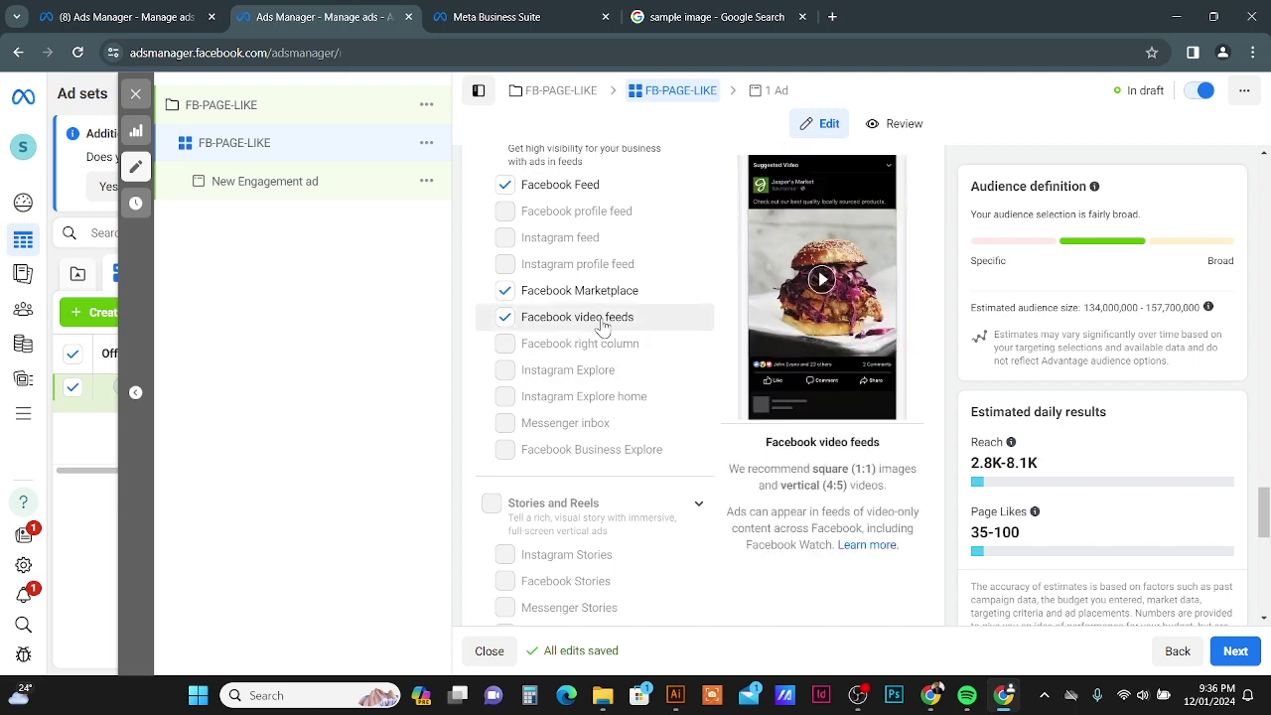
{"action": "scroll", "coordinate": [616, 437], "scroll_direction": "down", "scroll_amount": 5}
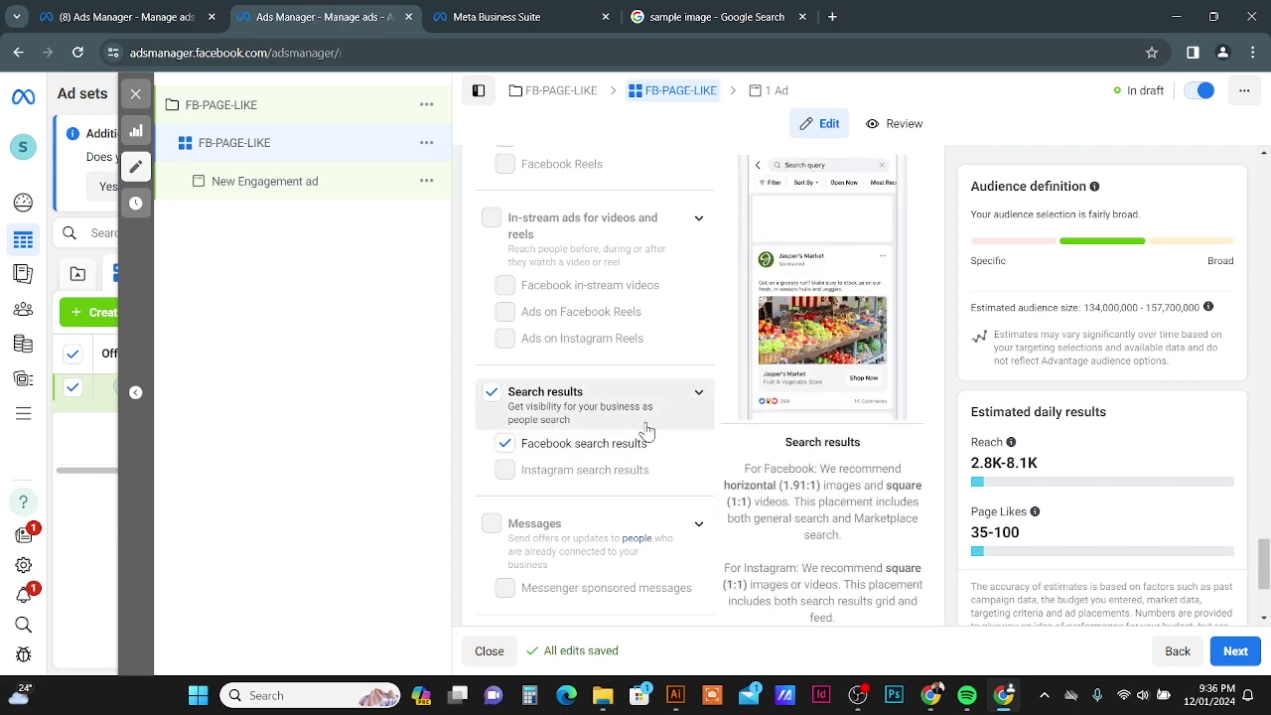
{"action": "scroll", "coordinate": [616, 431], "scroll_direction": "down", "scroll_amount": 2}
{"action": "scroll", "coordinate": [646, 430], "scroll_direction": "up", "scroll_amount": 7}
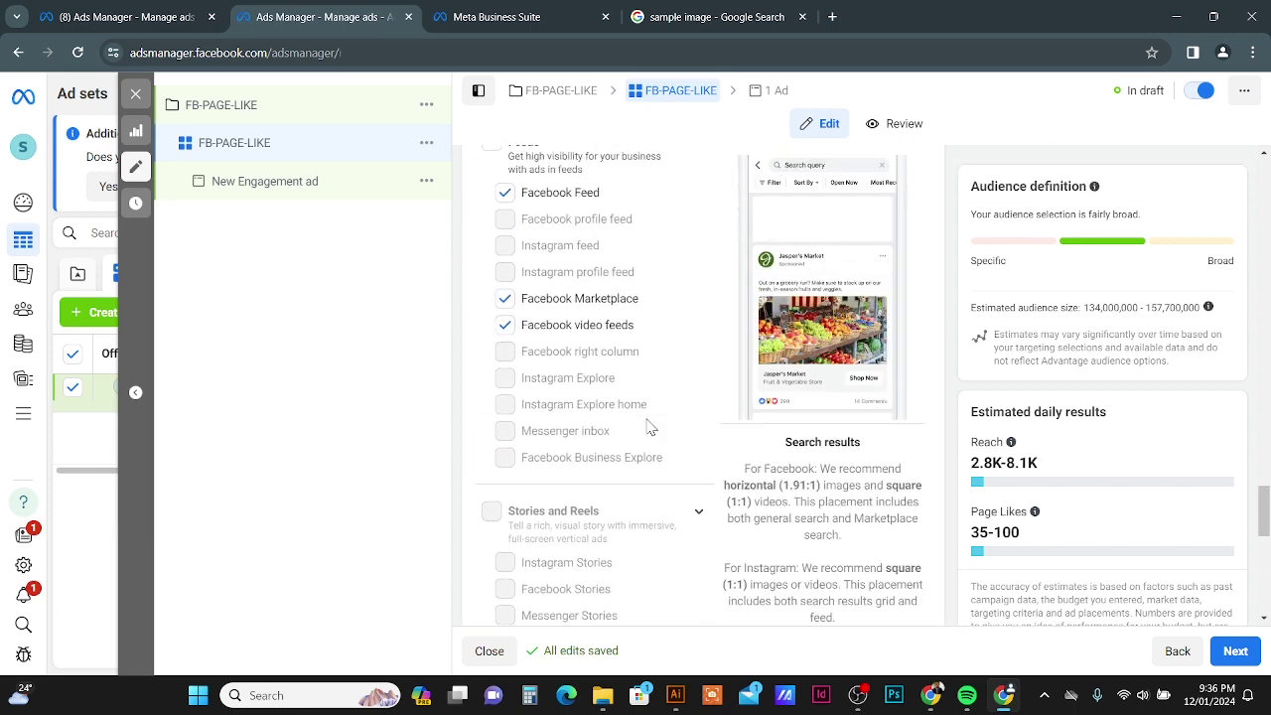
{"action": "scroll", "coordinate": [638, 434], "scroll_direction": "down", "scroll_amount": 4}
{"action": "scroll", "coordinate": [637, 434], "scroll_direction": "down", "scroll_amount": 3}
Rename the ad to FB=PAGE-LIKE and bring up the Add media image/video choice
{"action": "left_click", "coordinate": [1248, 658]}
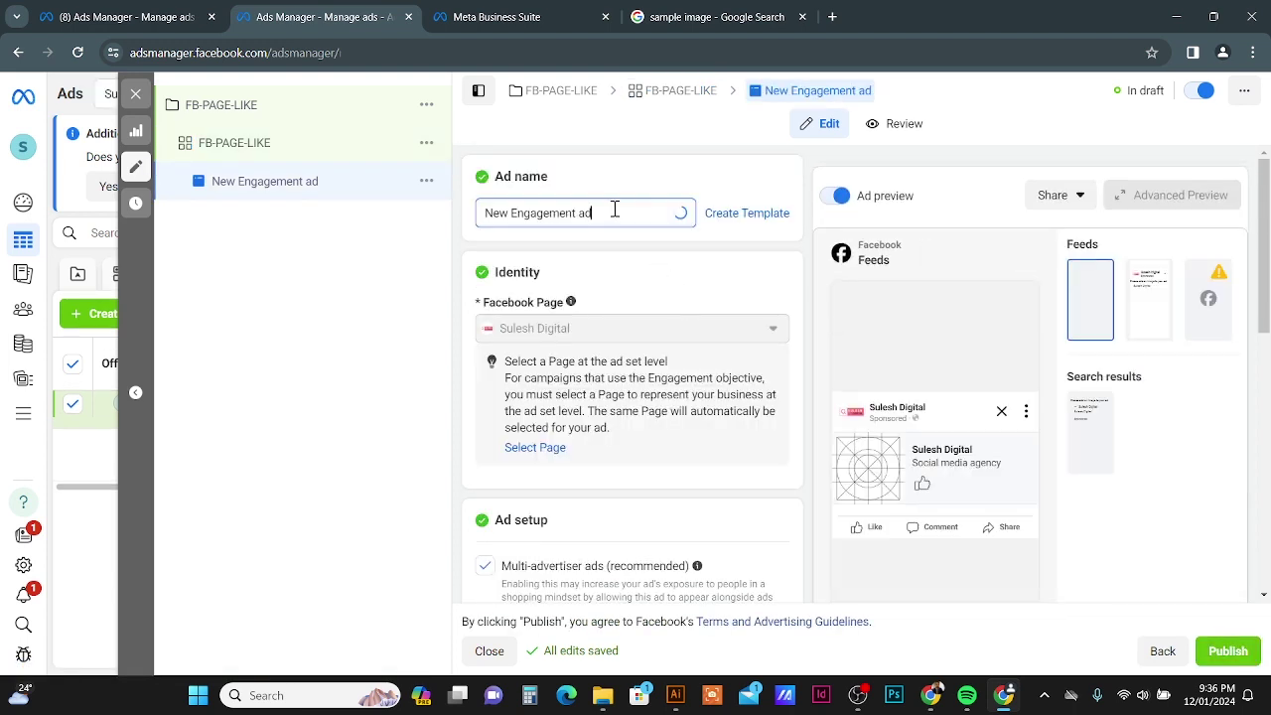
{"action": "left_click_drag", "start_coordinate": [613, 210], "coordinate": [463, 217]}
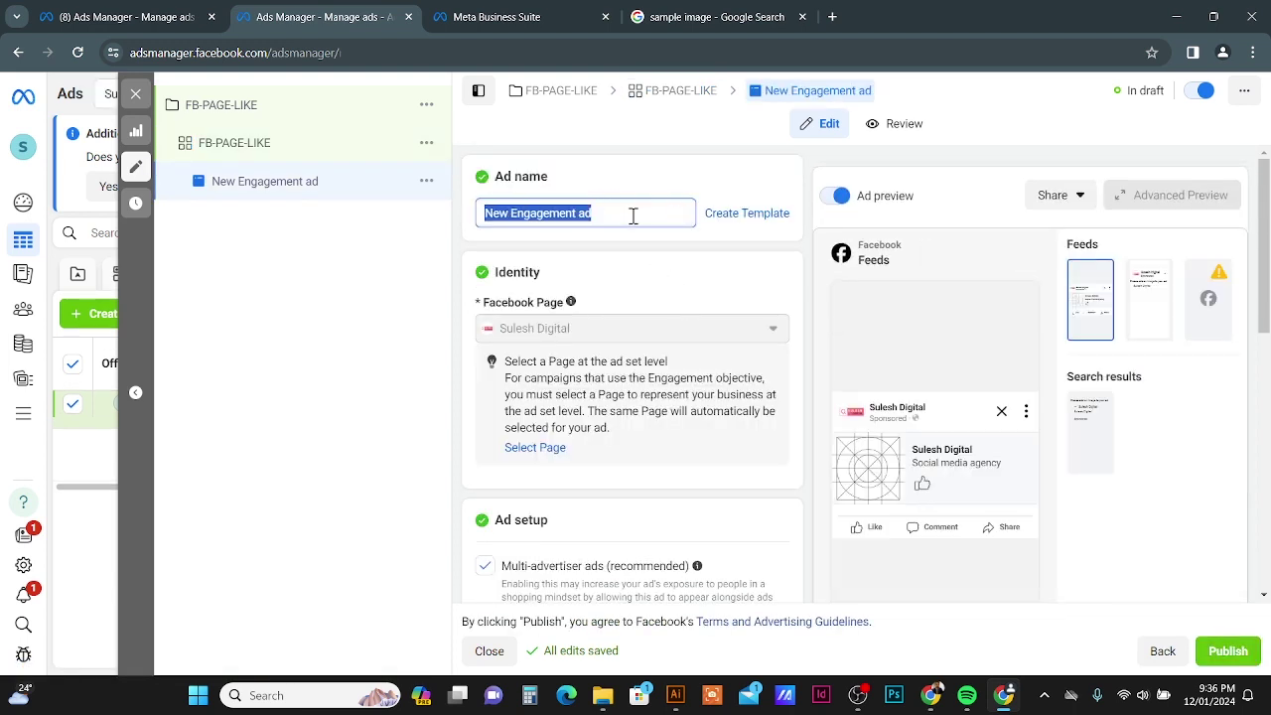
{"action": "type", "text": "FB=PAGE-LIKE"}
{"action": "left_click", "coordinate": [981, 124]}
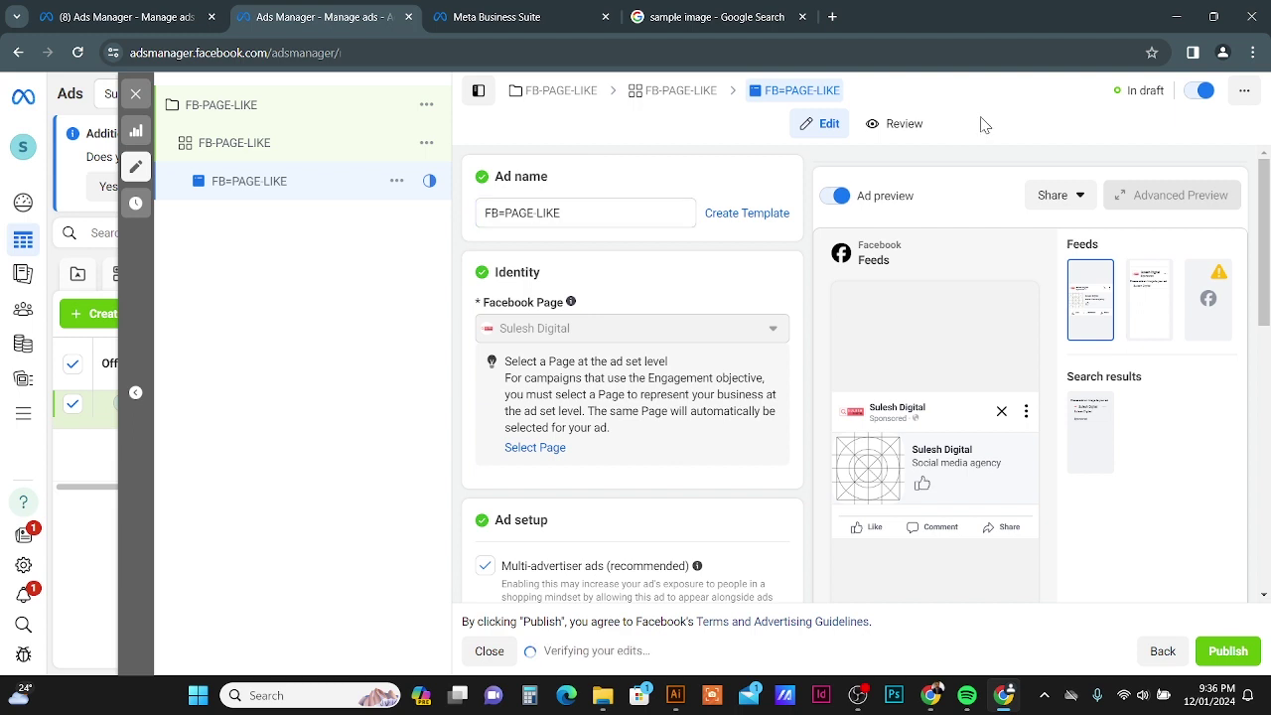
{"action": "scroll", "coordinate": [460, 378], "scroll_direction": "down", "scroll_amount": 3}
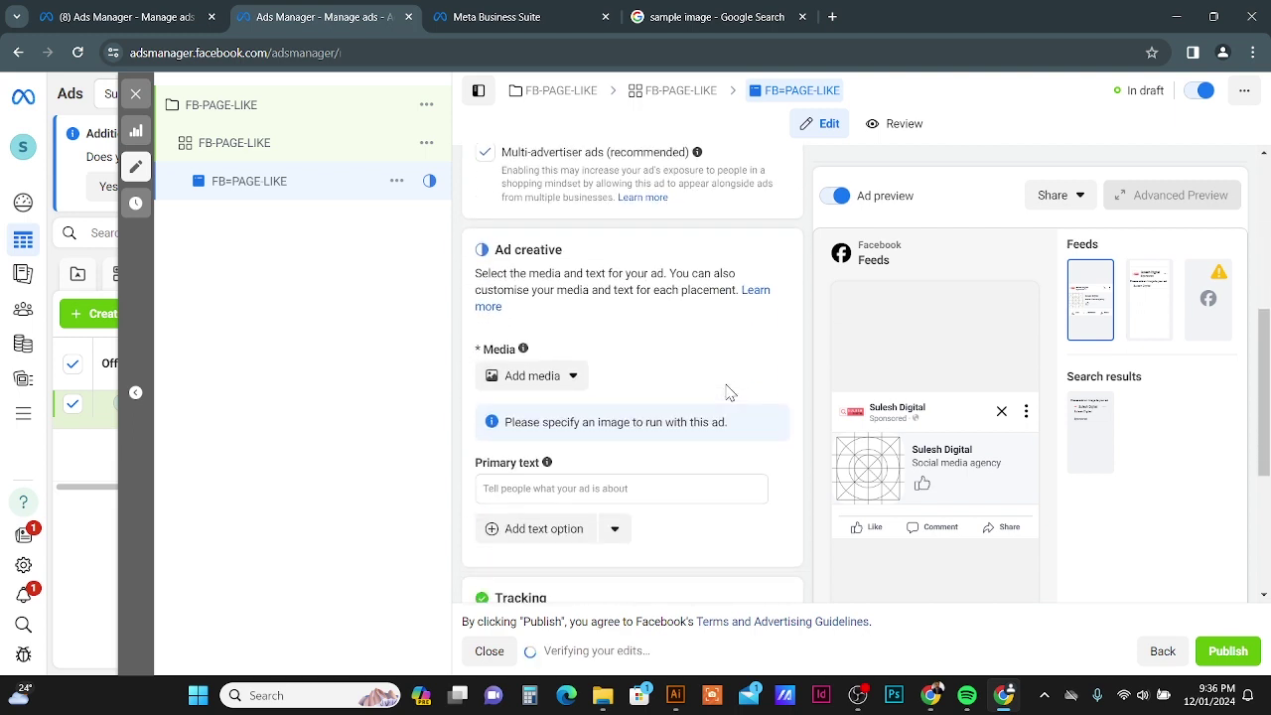
{"action": "left_click", "coordinate": [557, 387]}
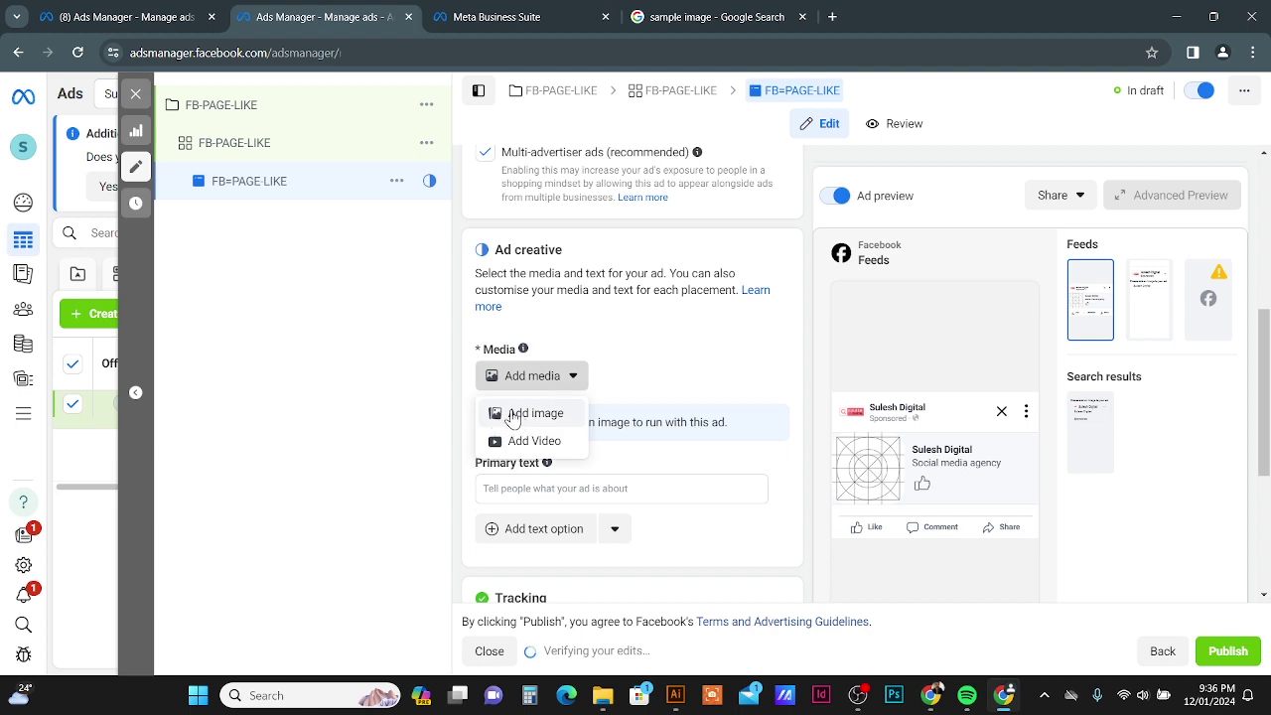
Add the account's 1080-X-1080.png image (1080 × 1080) as the ad's media
{"action": "left_click", "coordinate": [520, 415]}
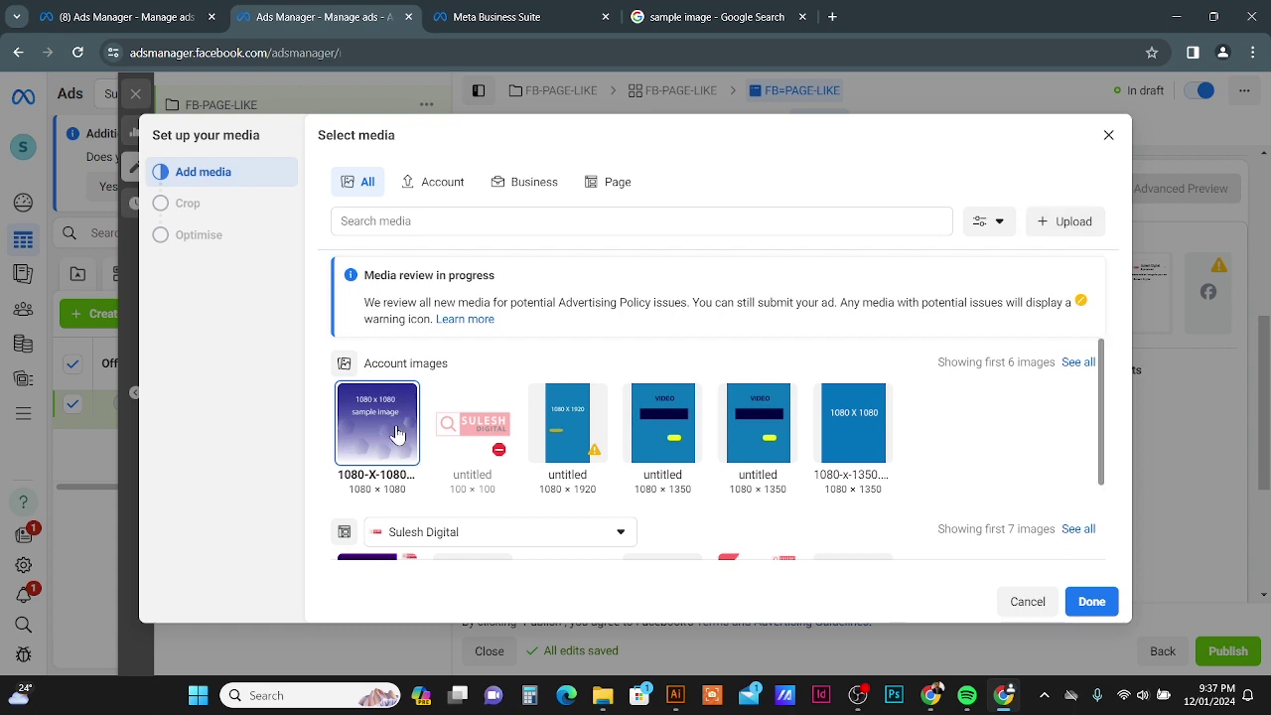
{"action": "mouse_move", "coordinate": [390, 453]}
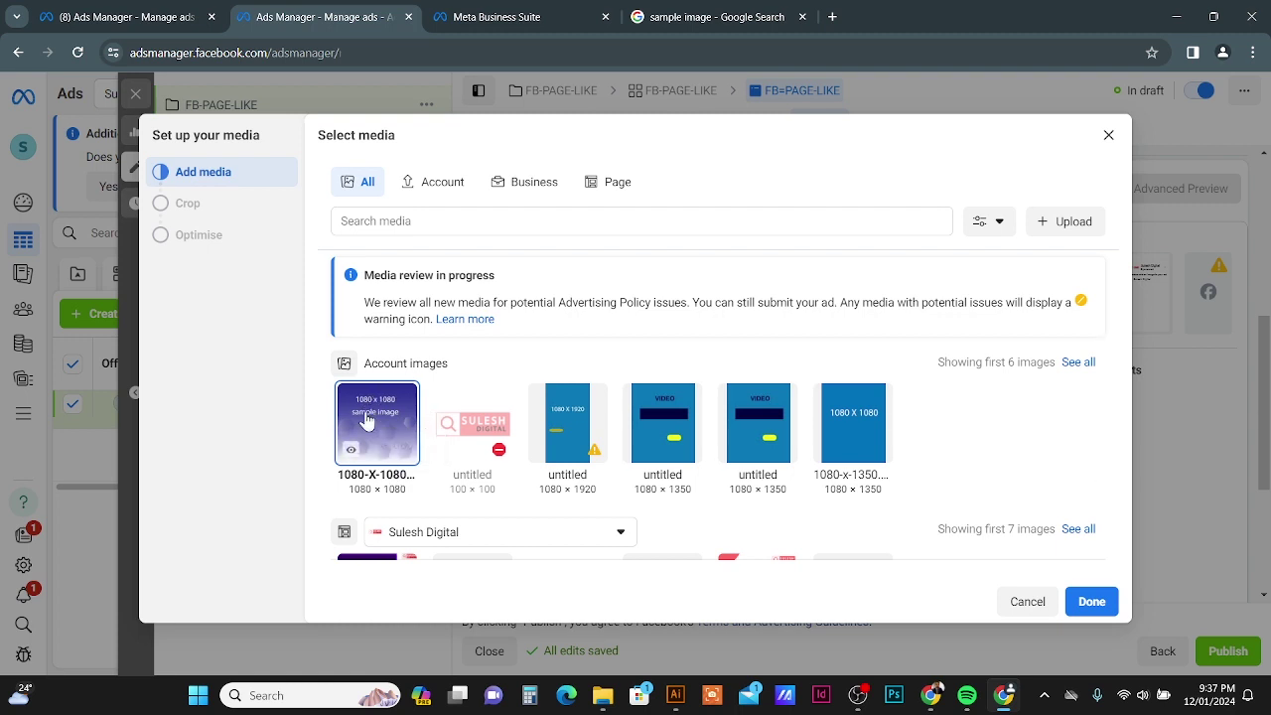
{"action": "left_click", "coordinate": [1089, 603]}
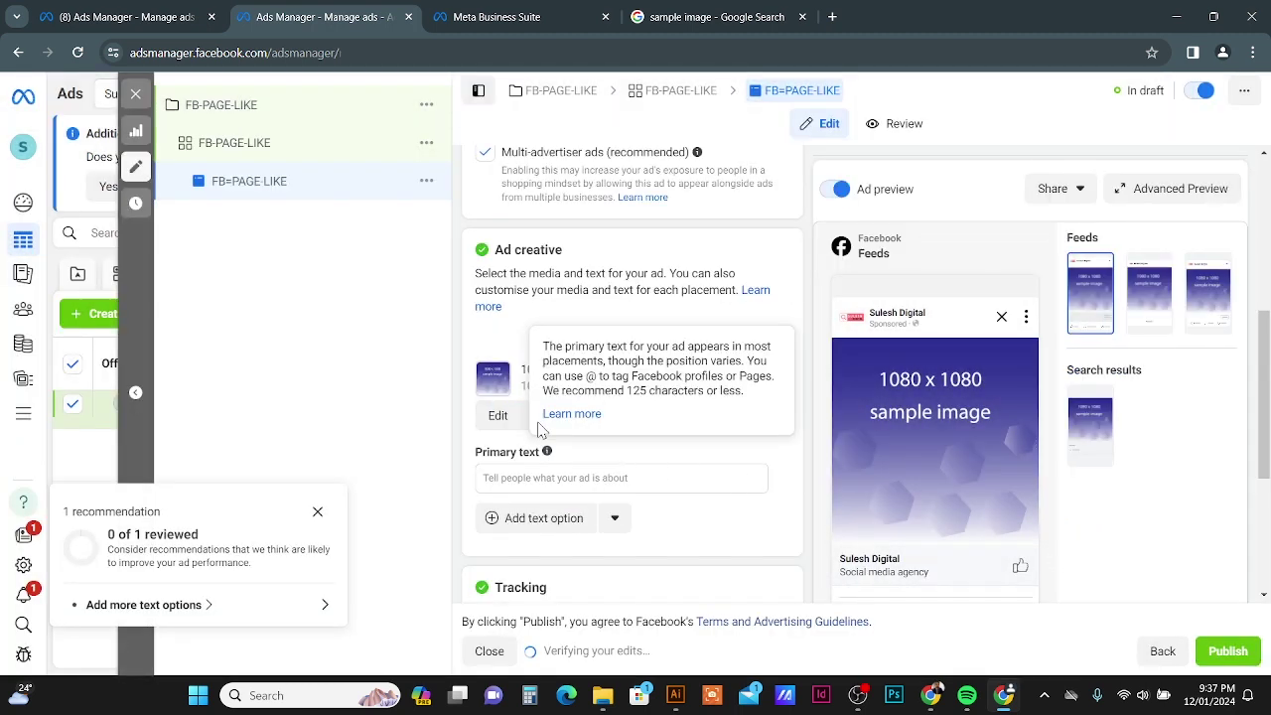
{"action": "scroll", "coordinate": [944, 449], "scroll_direction": "down", "scroll_amount": 3}
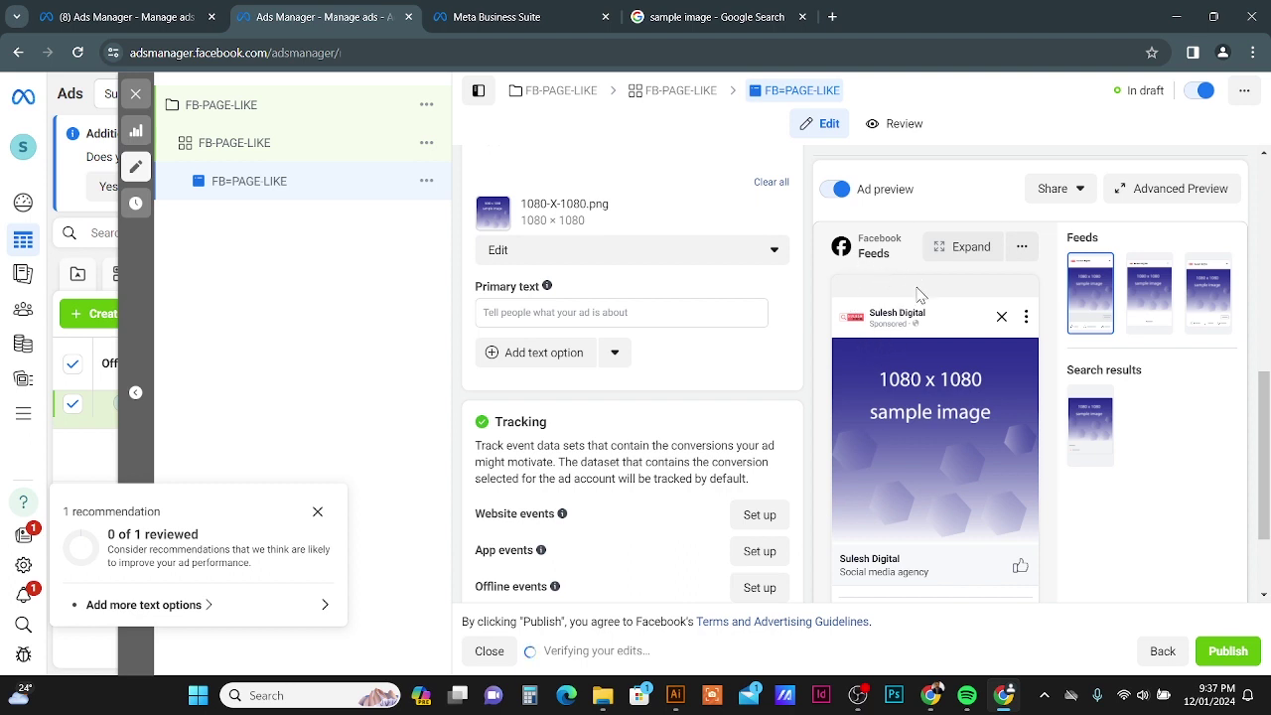
{"action": "left_click", "coordinate": [1151, 290]}
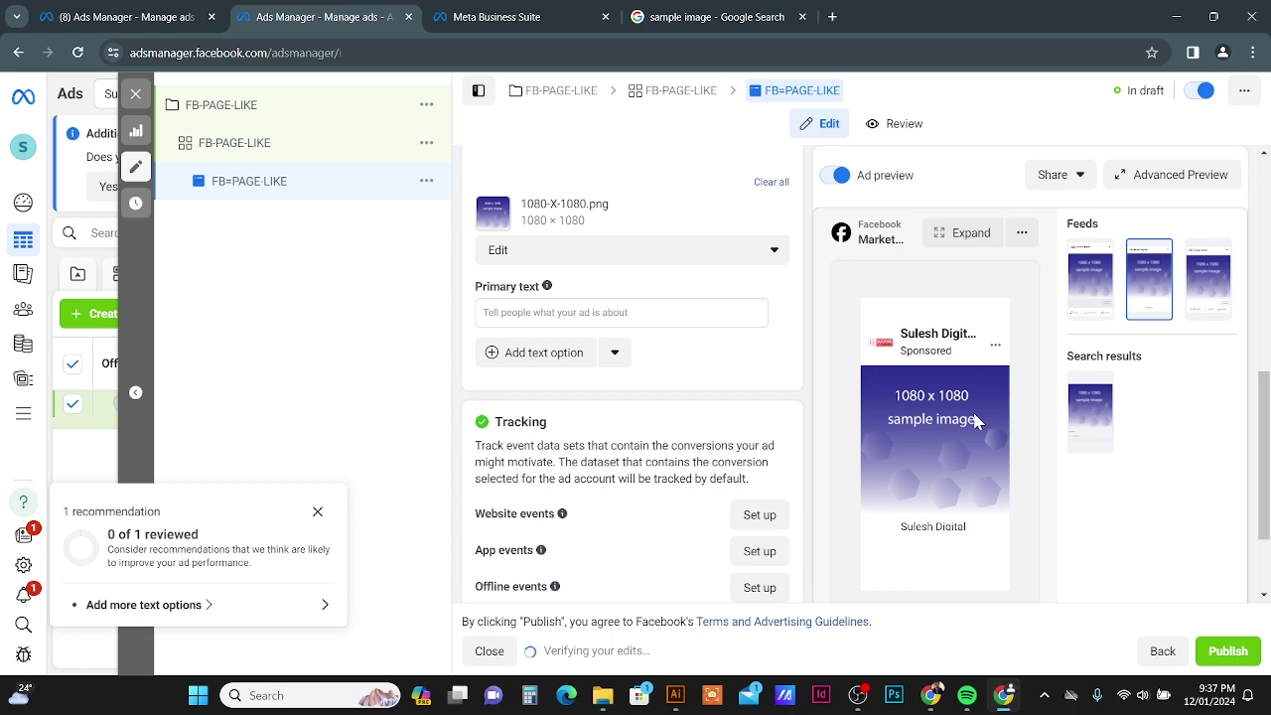
{"action": "left_click", "coordinate": [1208, 283]}
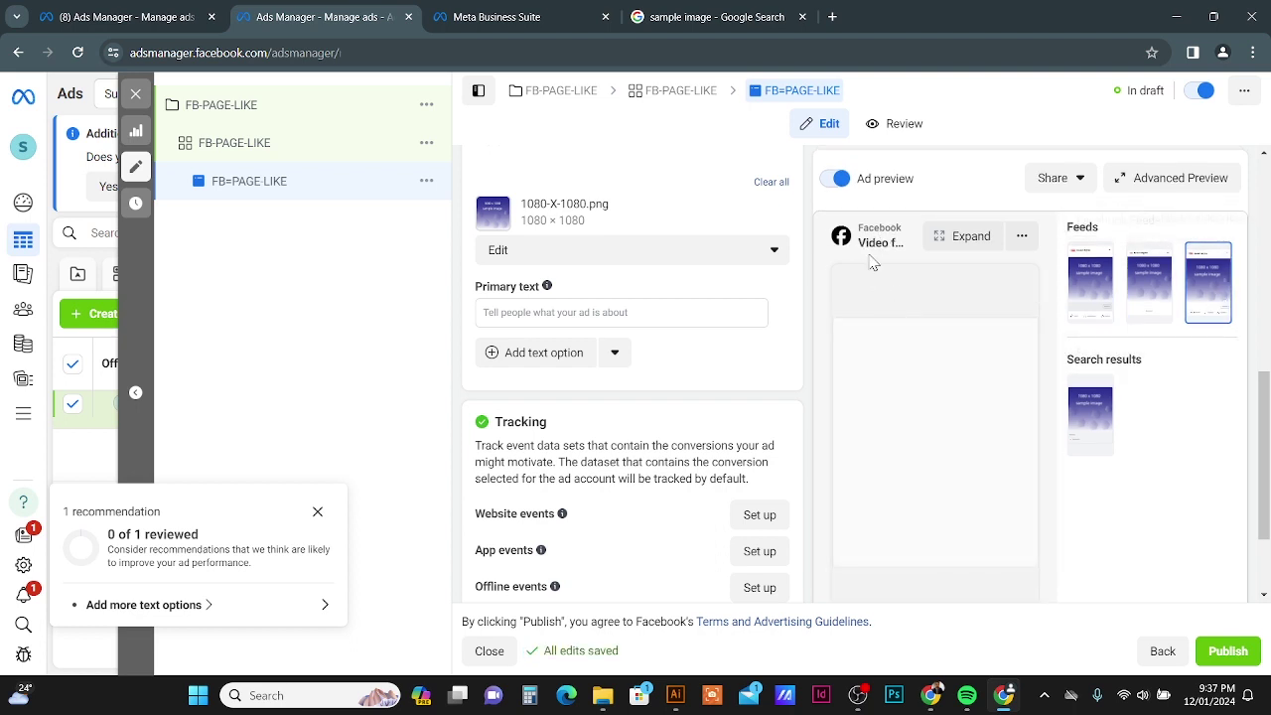
{"action": "left_click", "coordinate": [1093, 421]}
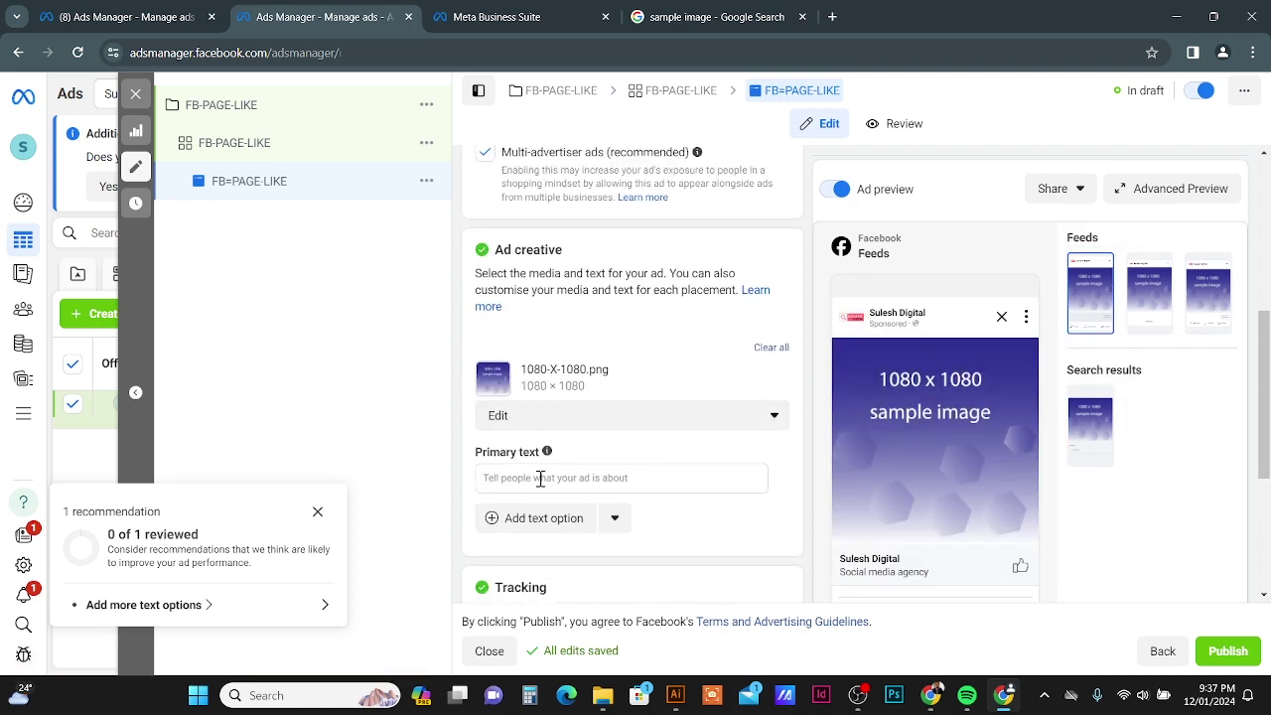
{"action": "left_click", "coordinate": [541, 480]}
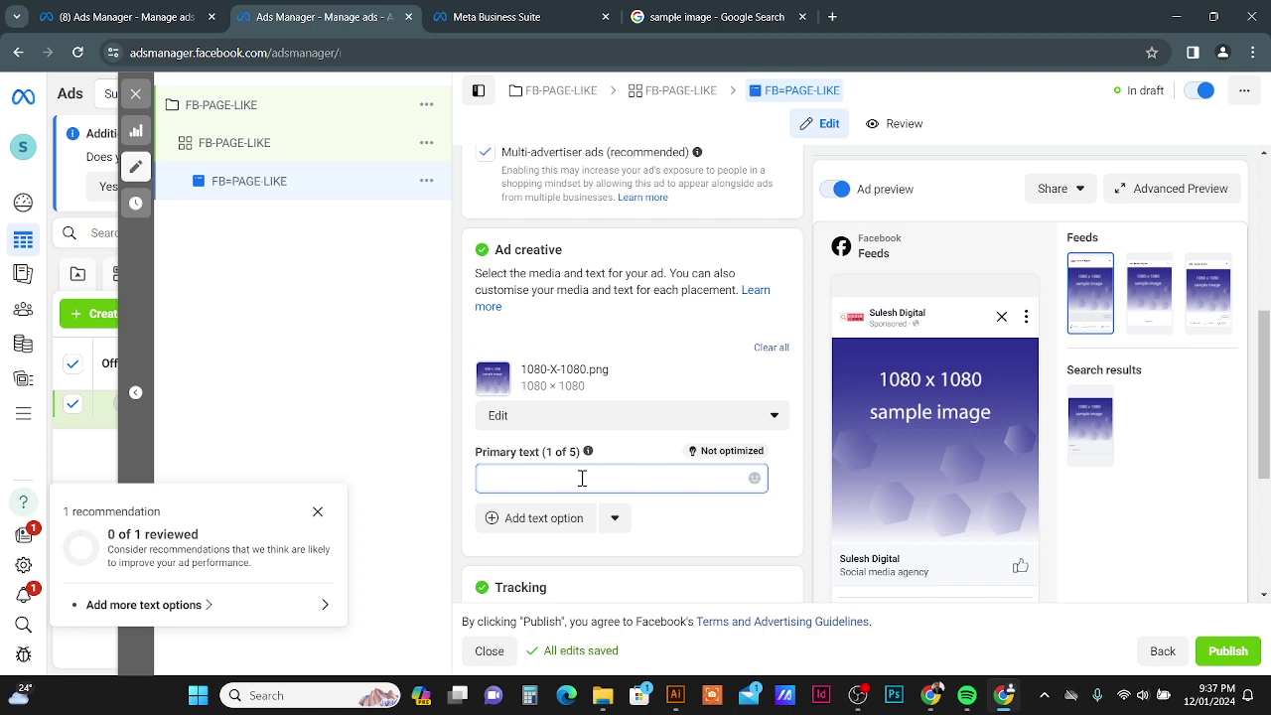
{"action": "scroll", "coordinate": [582, 479], "scroll_direction": "down", "scroll_amount": 1}
{"action": "type", "text": "FBFBVCNVN"}
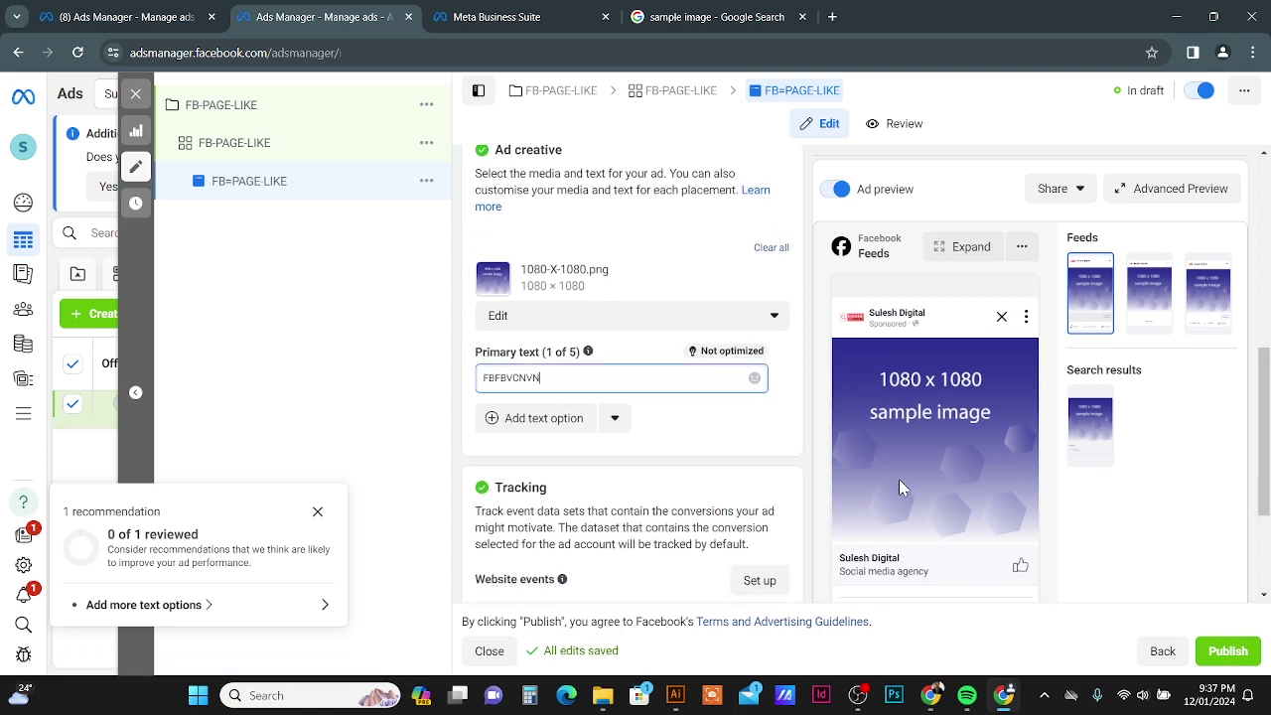
{"action": "scroll", "coordinate": [899, 479], "scroll_direction": "down", "scroll_amount": 2}
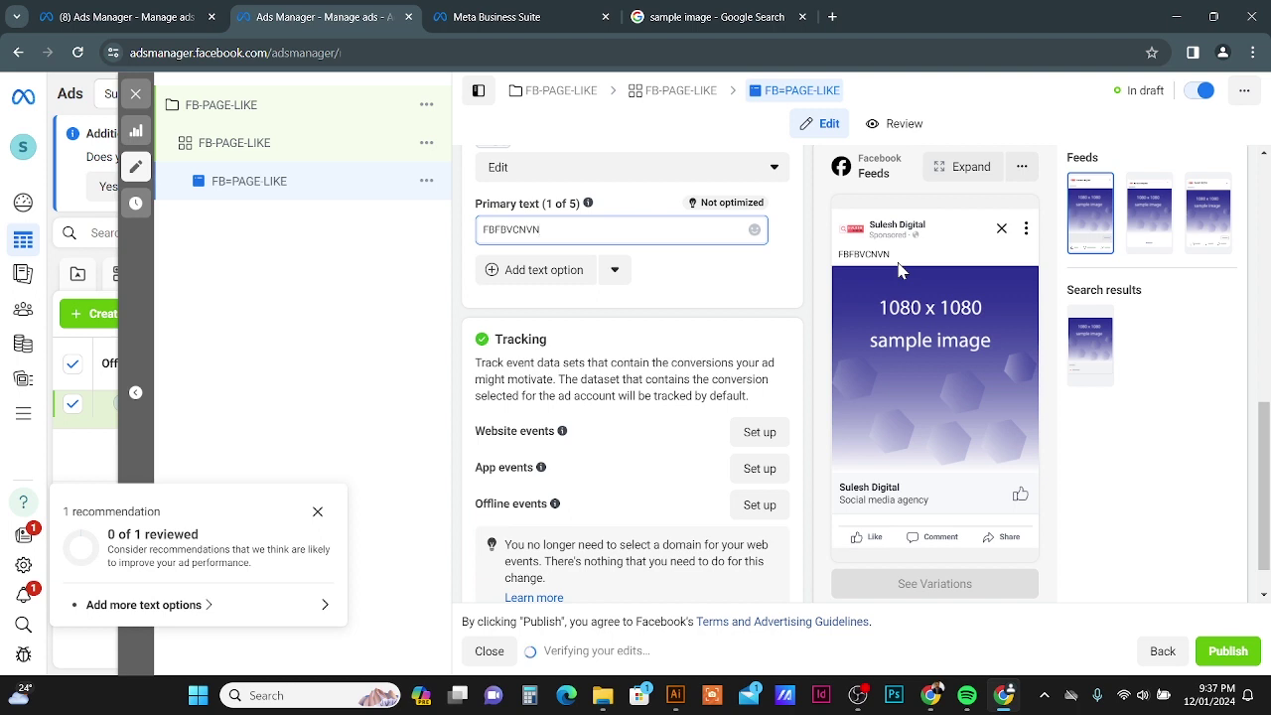
{"action": "left_click_drag", "start_coordinate": [591, 234], "coordinate": [467, 248]}
{"action": "key", "text": "BackSpace"}
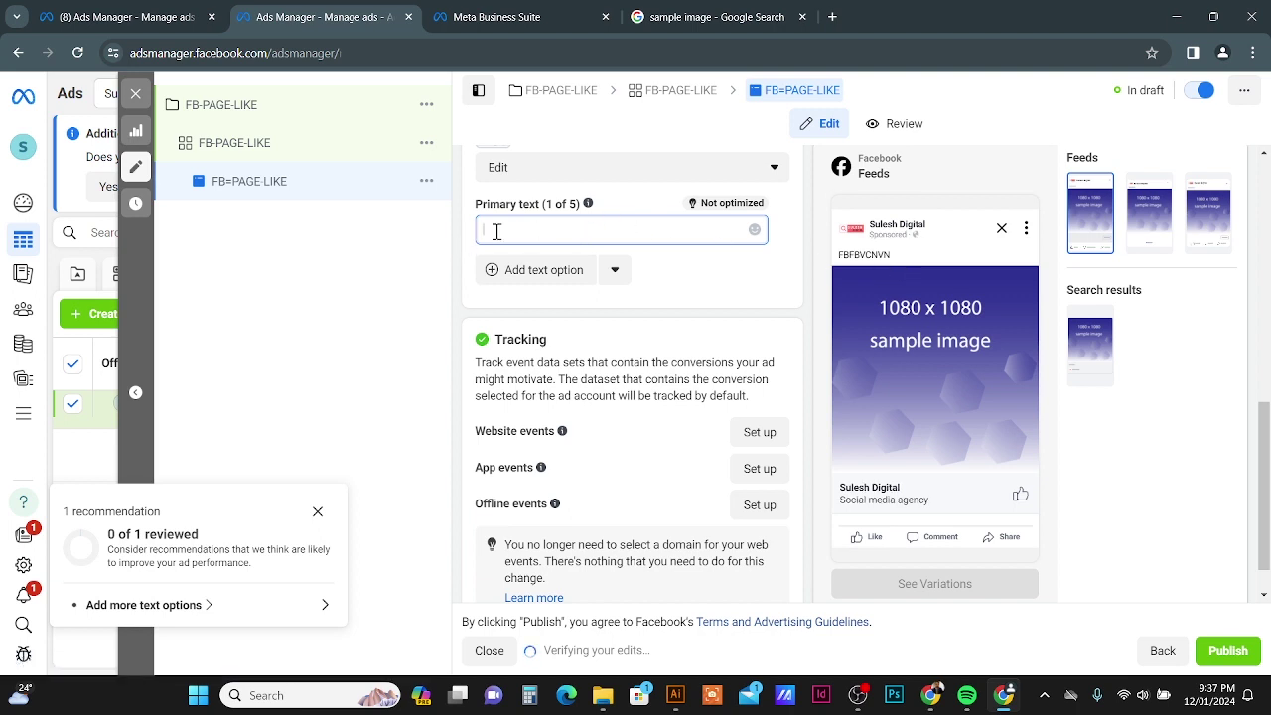
{"action": "scroll", "coordinate": [867, 486], "scroll_direction": "down", "scroll_amount": 1}
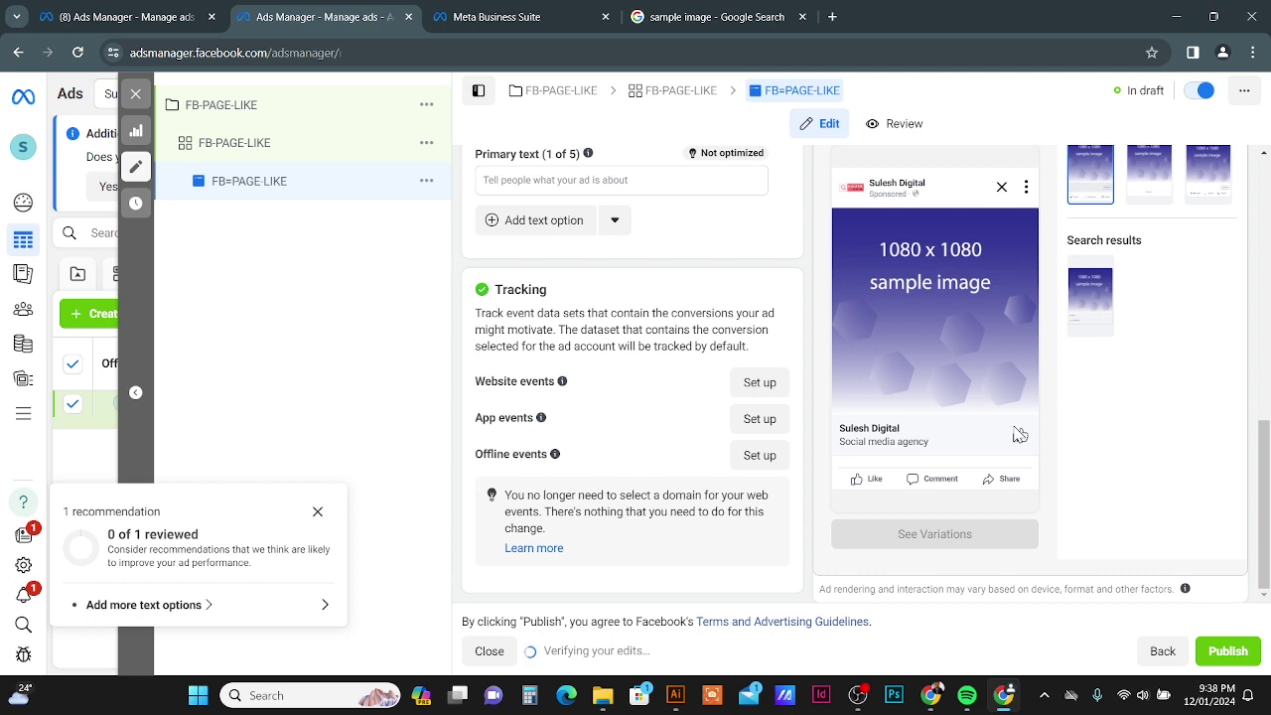
Publish the FB=PAGE-LIKE ad and return to the ads list showing it Processing
{"action": "left_click", "coordinate": [1228, 651]}
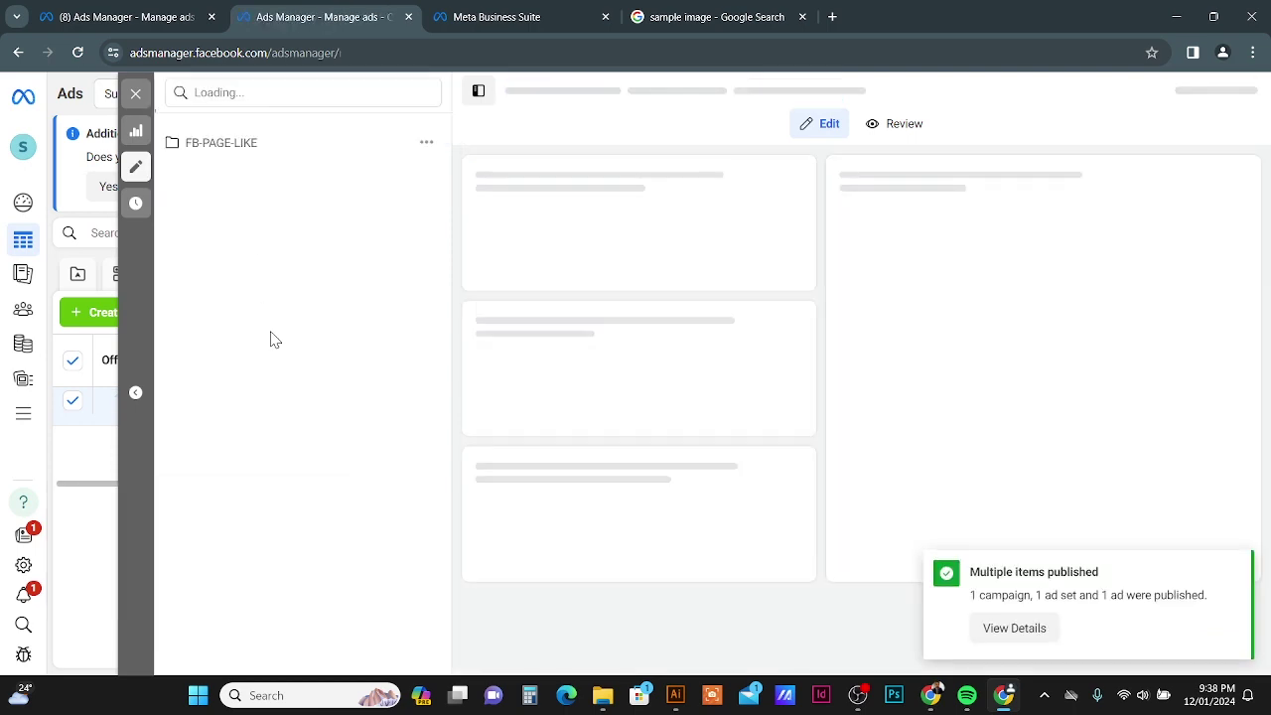
{"action": "mouse_move", "coordinate": [952, 526]}
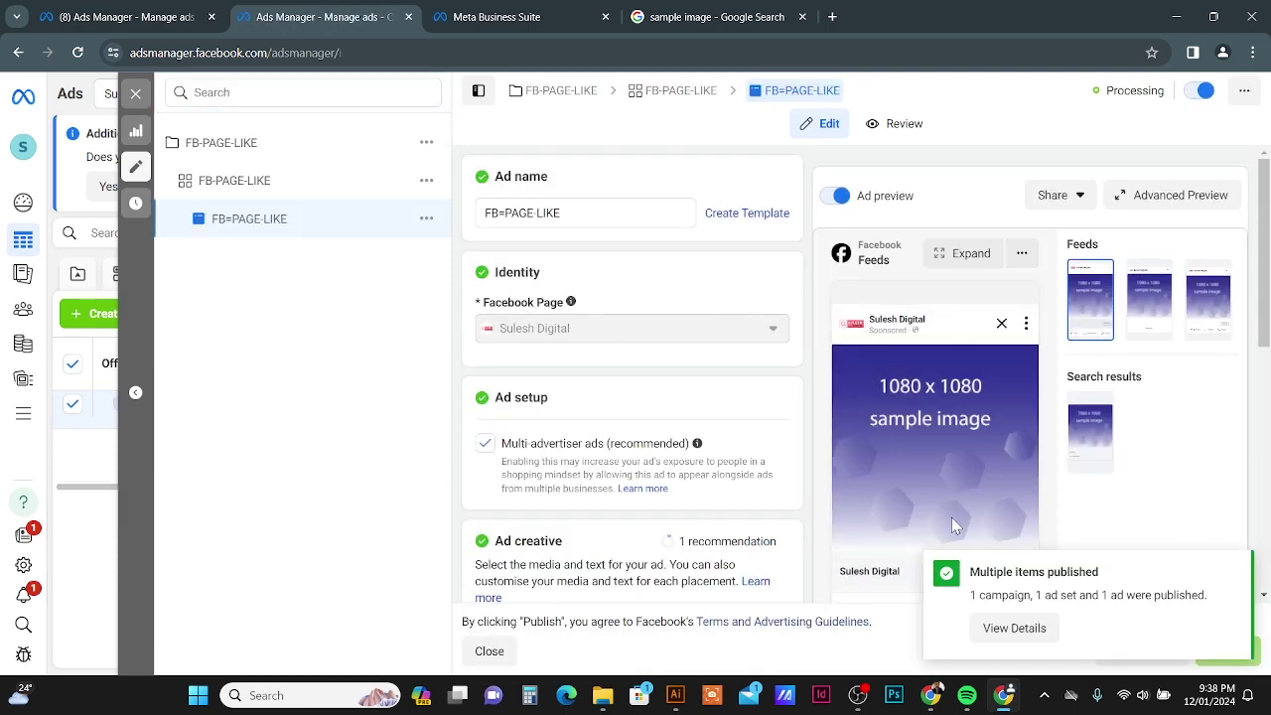
{"action": "left_click", "coordinate": [135, 93]}
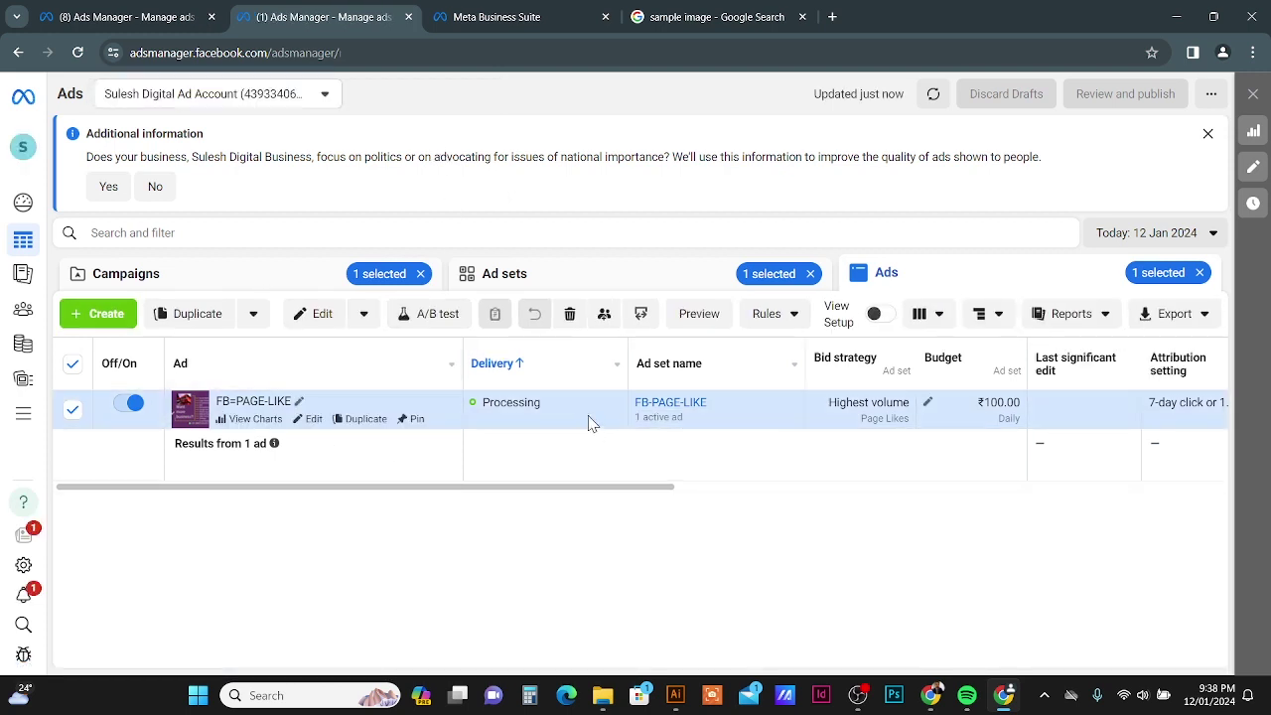
{"action": "left_click", "coordinate": [73, 407]}
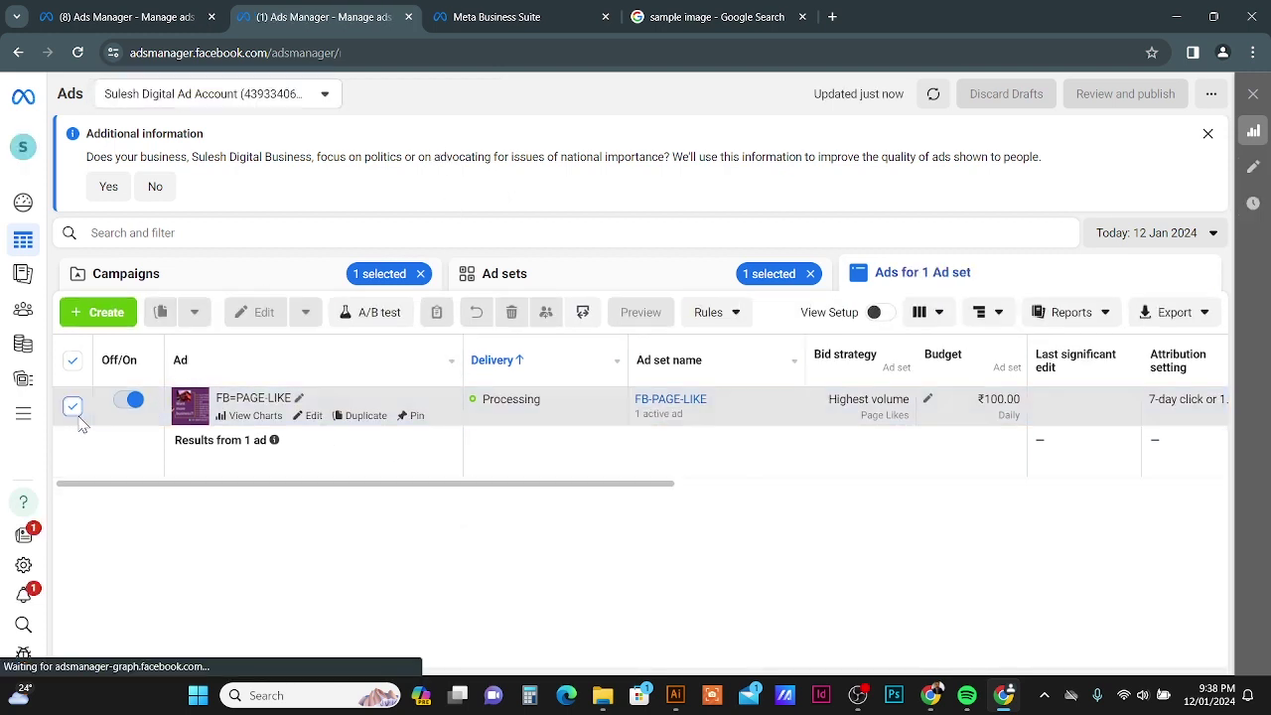
{"action": "left_click", "coordinate": [695, 314]}
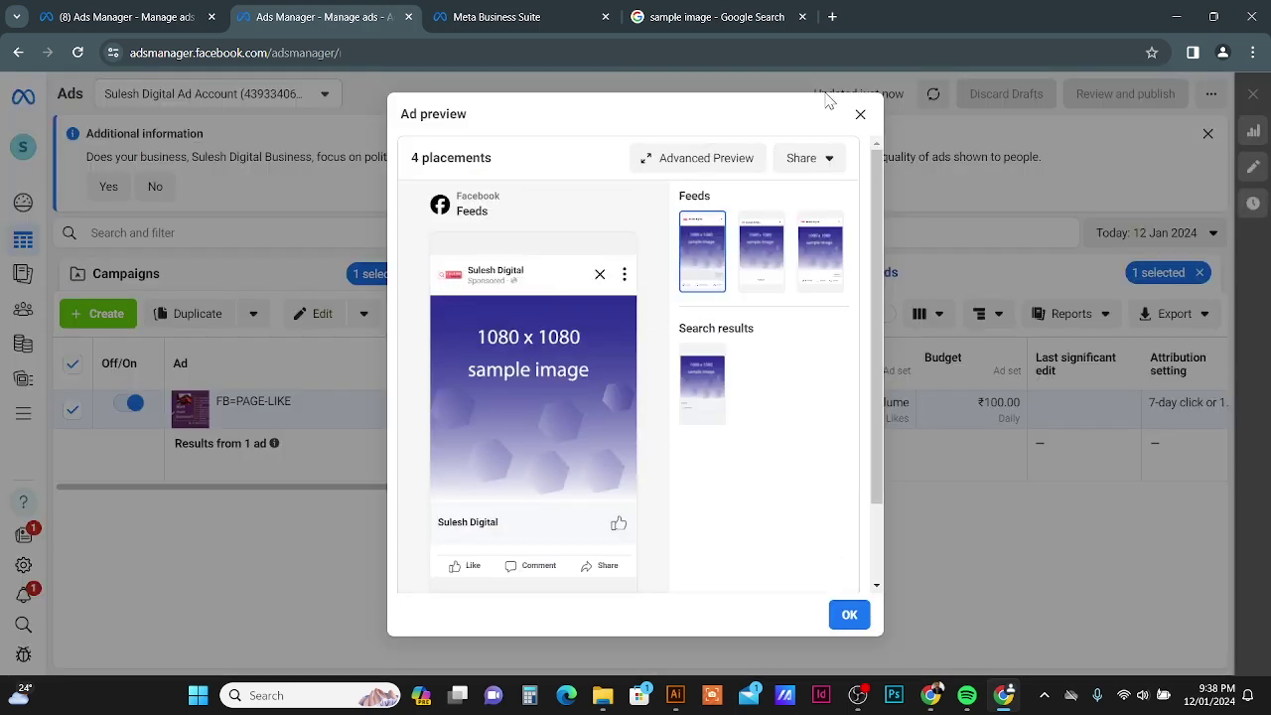
{"action": "left_click", "coordinate": [861, 115]}
{"action": "left_click_drag", "start_coordinate": [654, 487], "coordinate": [888, 487]}
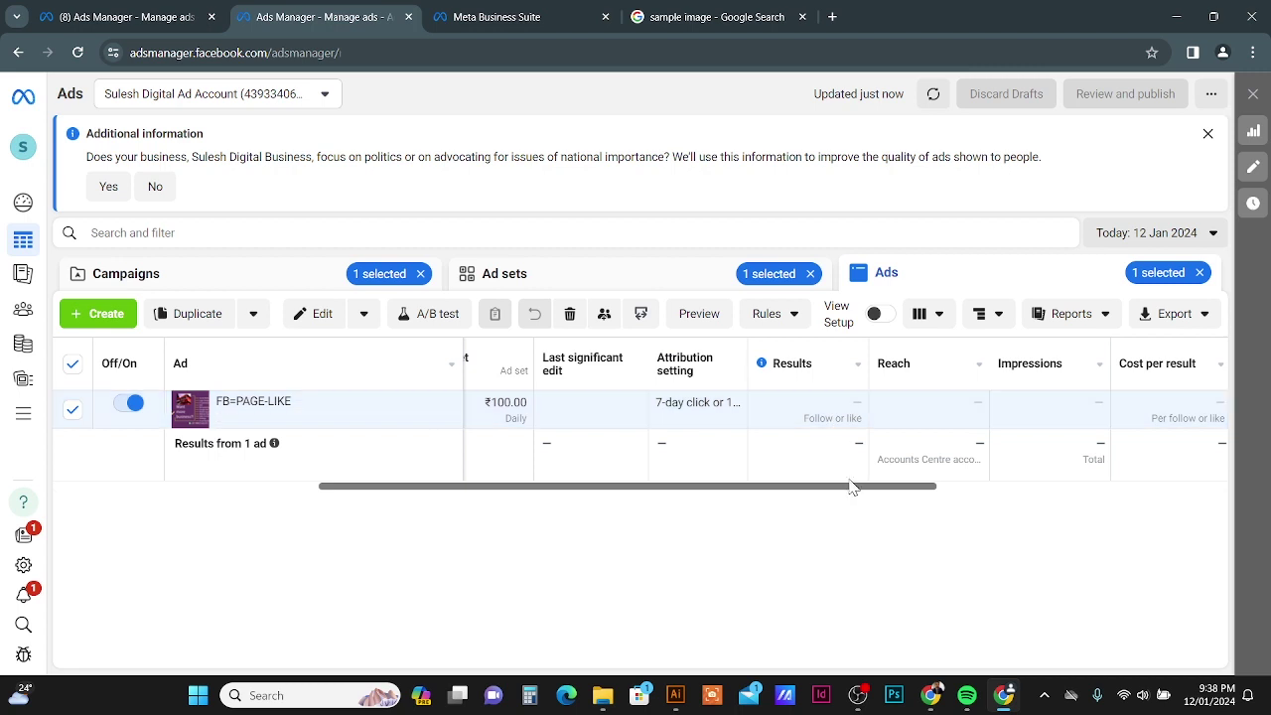
{"action": "left_click_drag", "start_coordinate": [849, 488], "coordinate": [931, 491]}
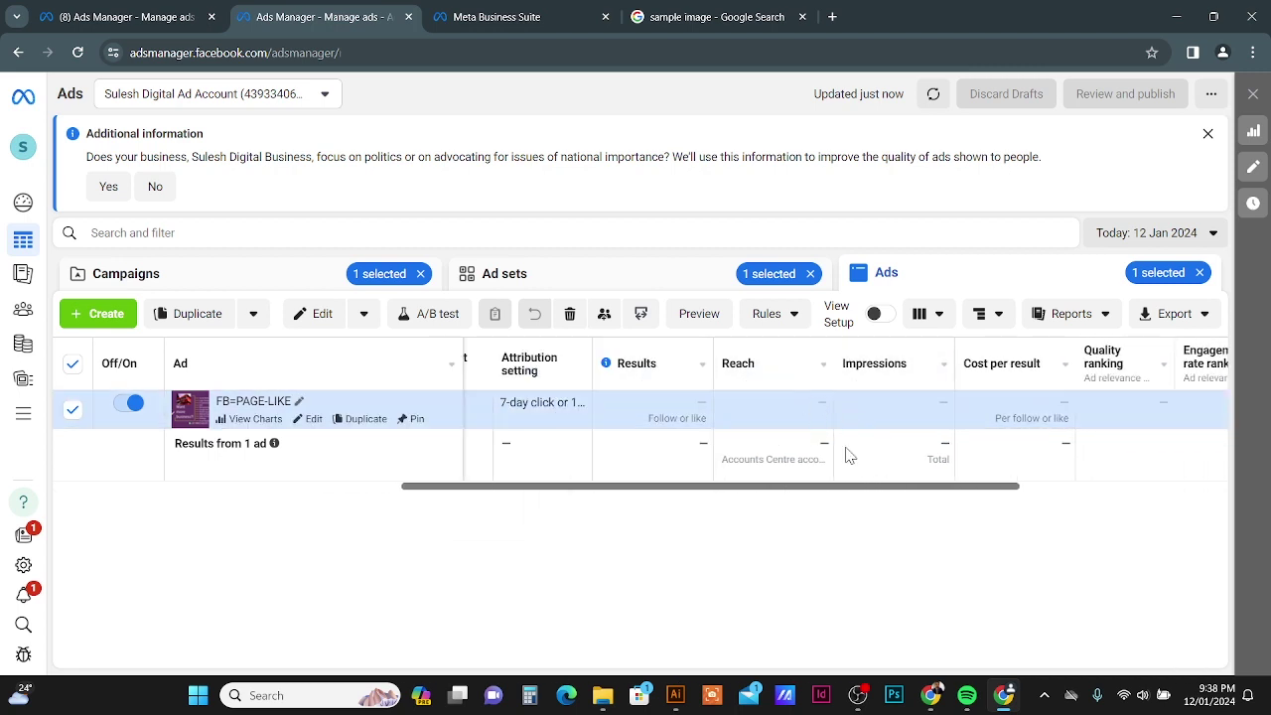
{"action": "left_click_drag", "start_coordinate": [866, 487], "coordinate": [940, 494]}
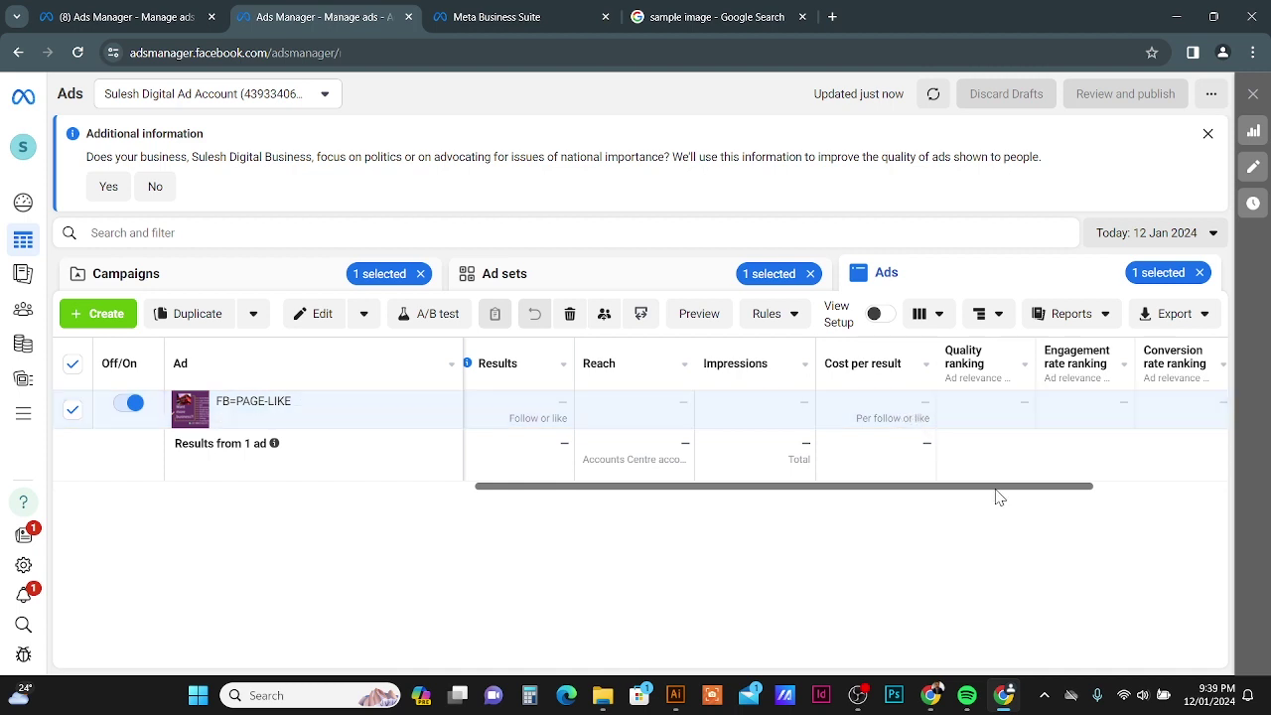
{"action": "left_click_drag", "start_coordinate": [1009, 493], "coordinate": [1130, 494]}
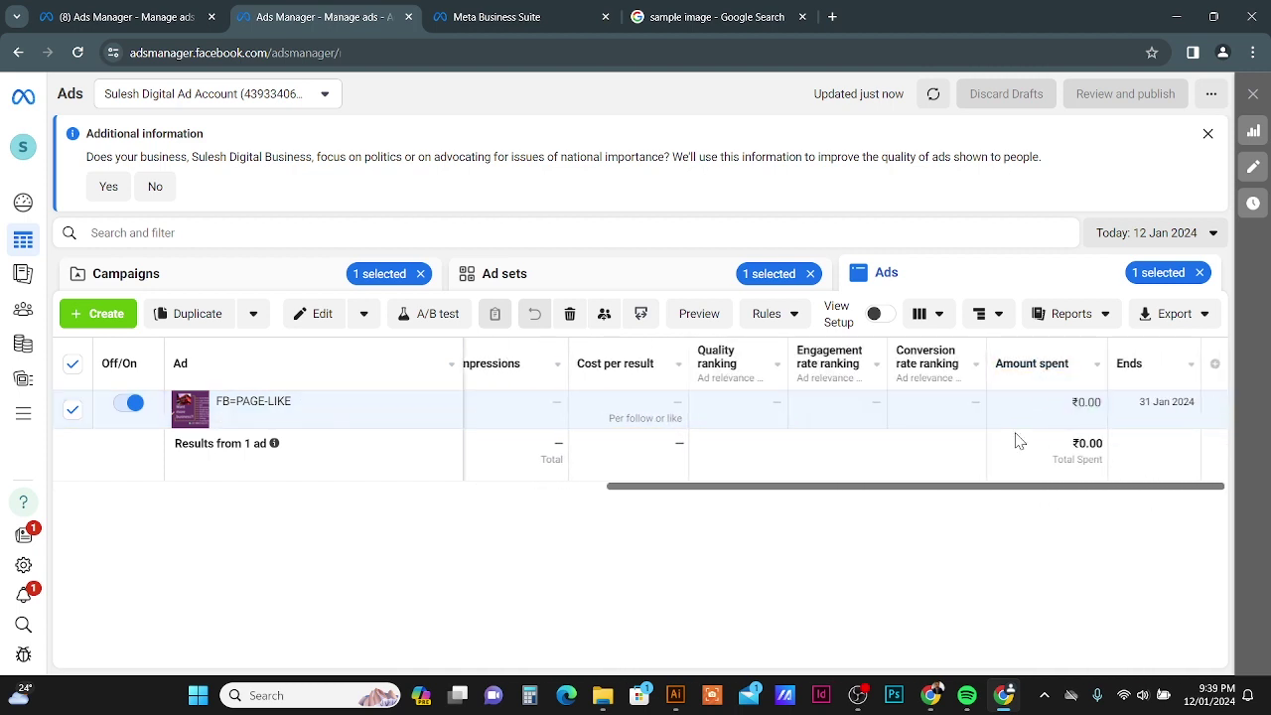
{"action": "left_click_drag", "start_coordinate": [1045, 484], "coordinate": [502, 508]}
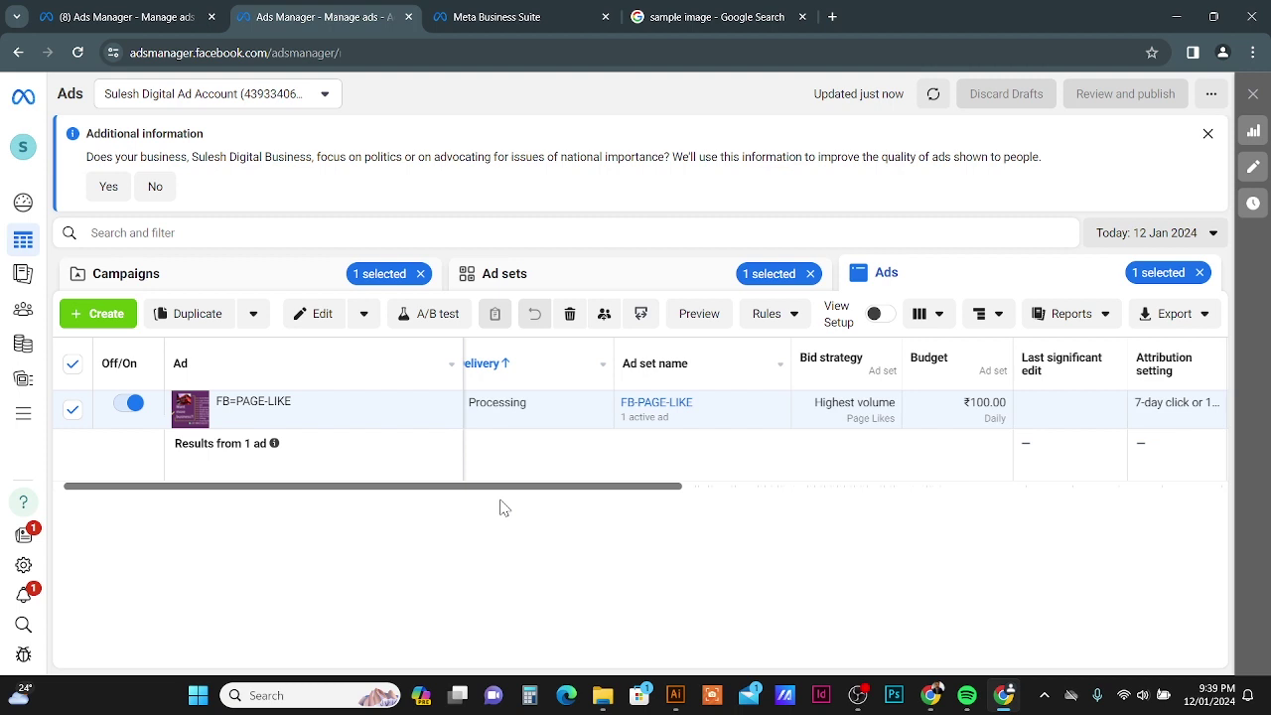